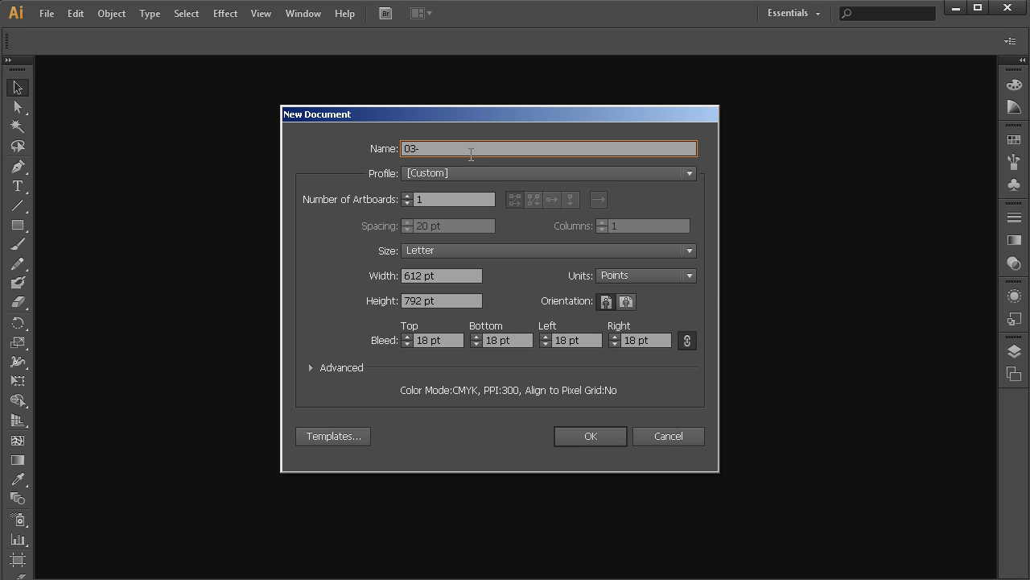
- Name the new document 03_Begin and make it 11 in wide by 36 in high, using inches as units
type("_Begin")
left_click(625, 276)
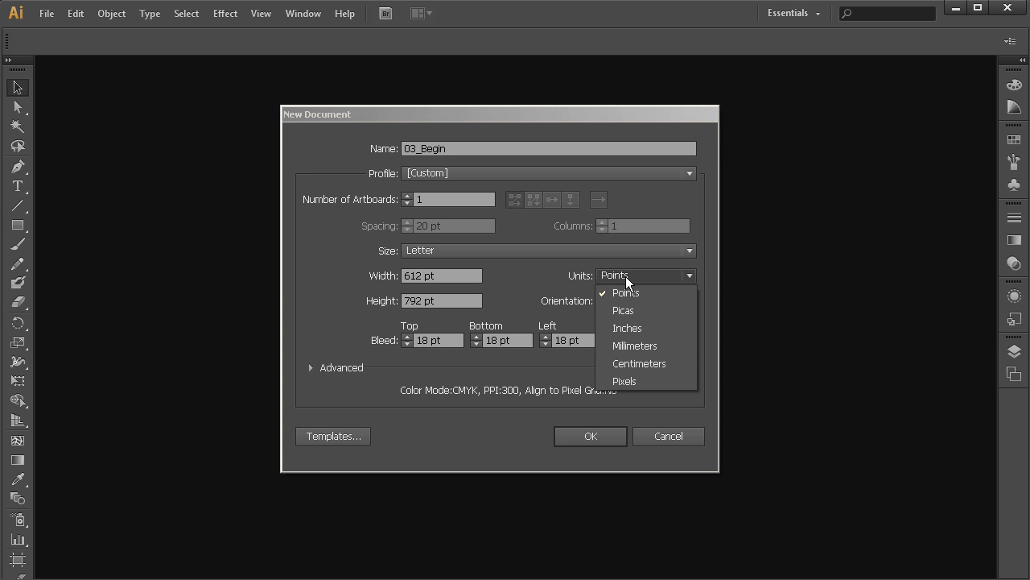
left_click(627, 328)
key("shift+Tab")
type("11")
key("Tab")
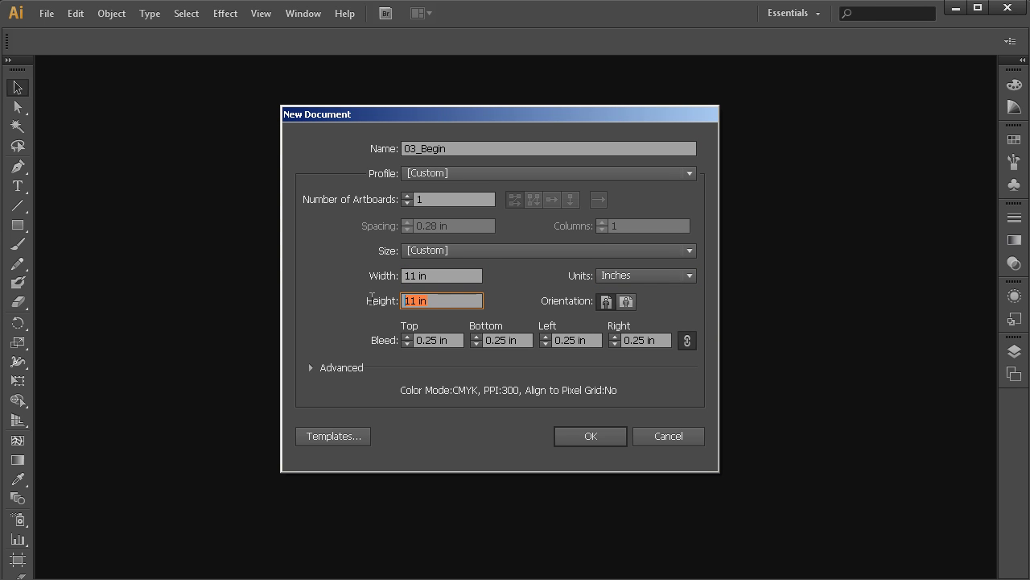
type("36")
- Set the bleed to 0.25 in on all four sides and create the document
left_click(407, 342)
left_click(408, 342)
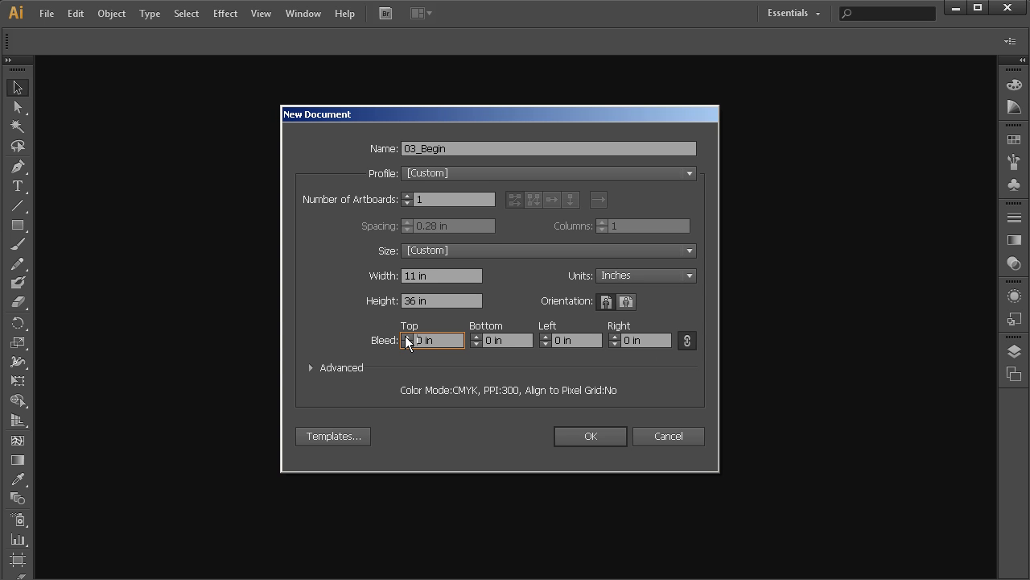
left_click(406, 336)
left_click(406, 337)
left_click(408, 345)
left_click(406, 336)
left_click(607, 436)
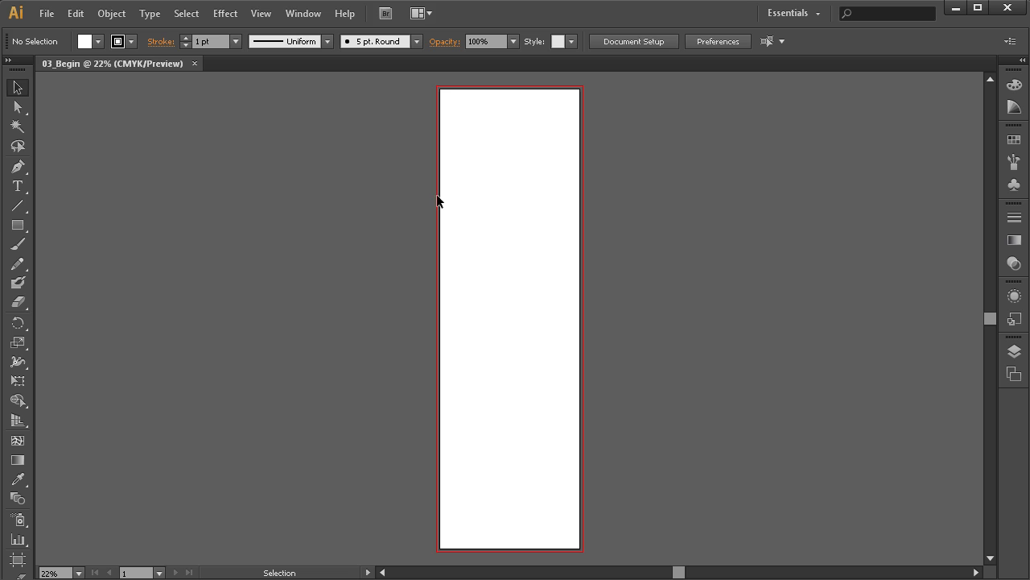
- Show the rulers around the document
left_click(264, 14)
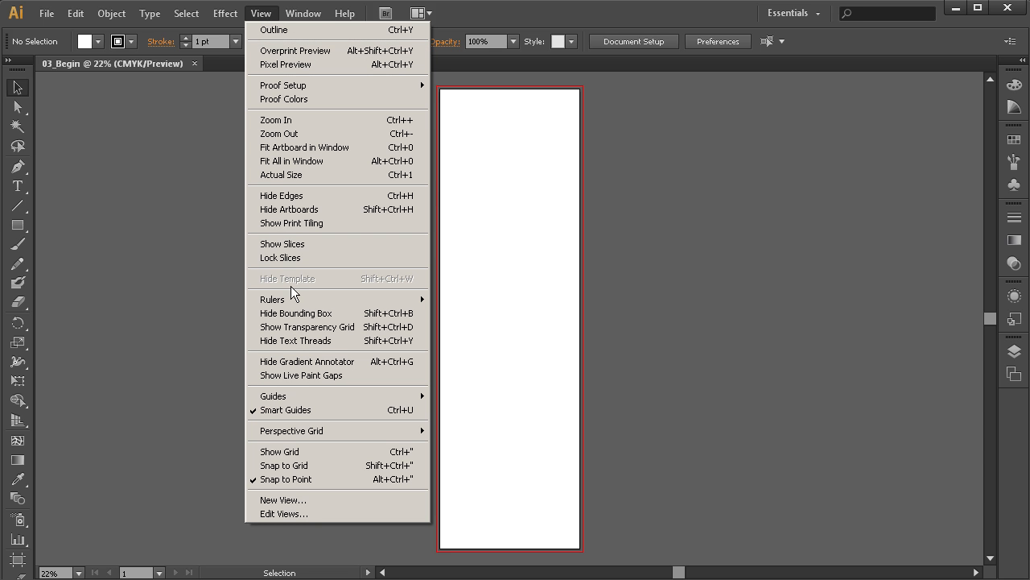
mouse_move(292, 299)
left_click(140, 304)
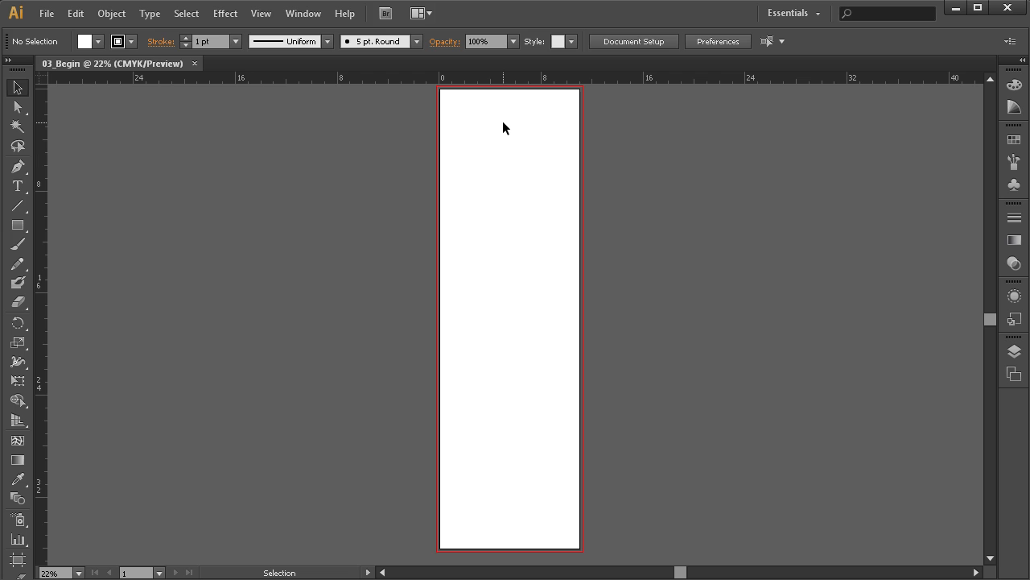
- Place vertical guides at 0.5 in and 10.5 in, and a horizontal guide 0.5 in below the artboard's top edge
scroll(504, 121, "up", 5, "alt")
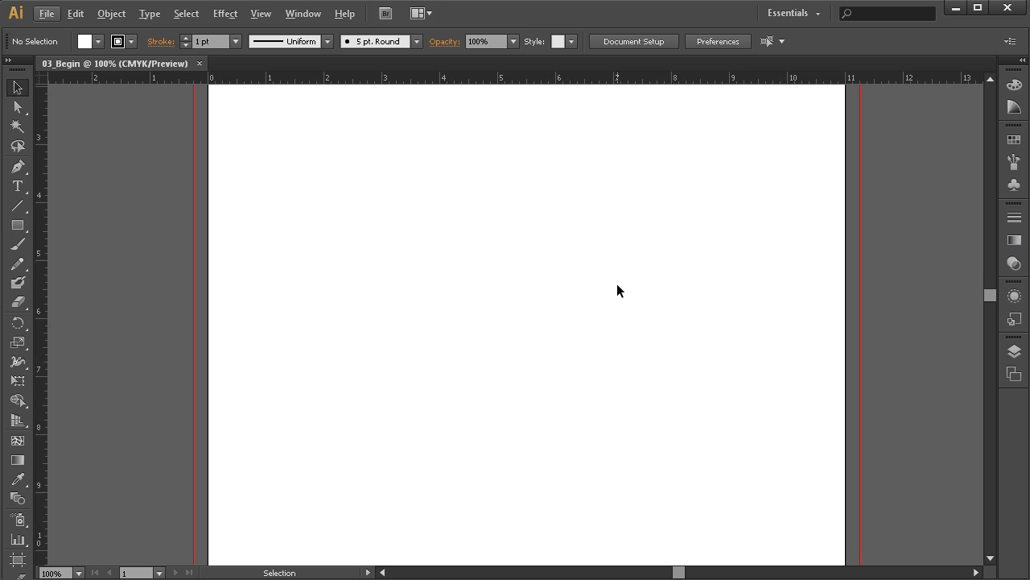
scroll(593, 277, "down", 1)
scroll(594, 283, "down", 4)
key("space")
left_click_drag(591, 336, 594, 293)
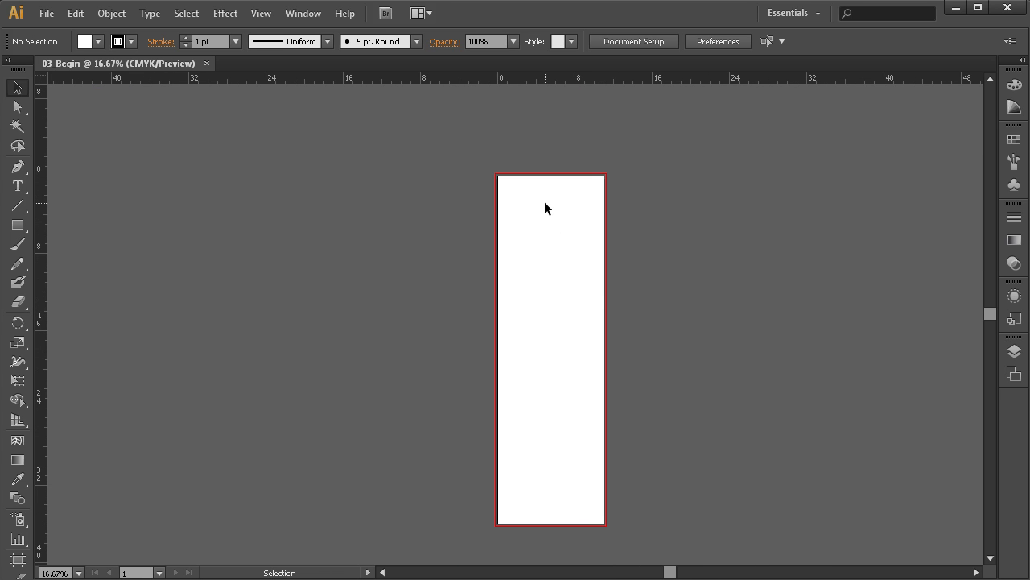
scroll(575, 195, "up", 4)
scroll(521, 201, "up", 1)
key("space")
left_click_drag(426, 186, 421, 226)
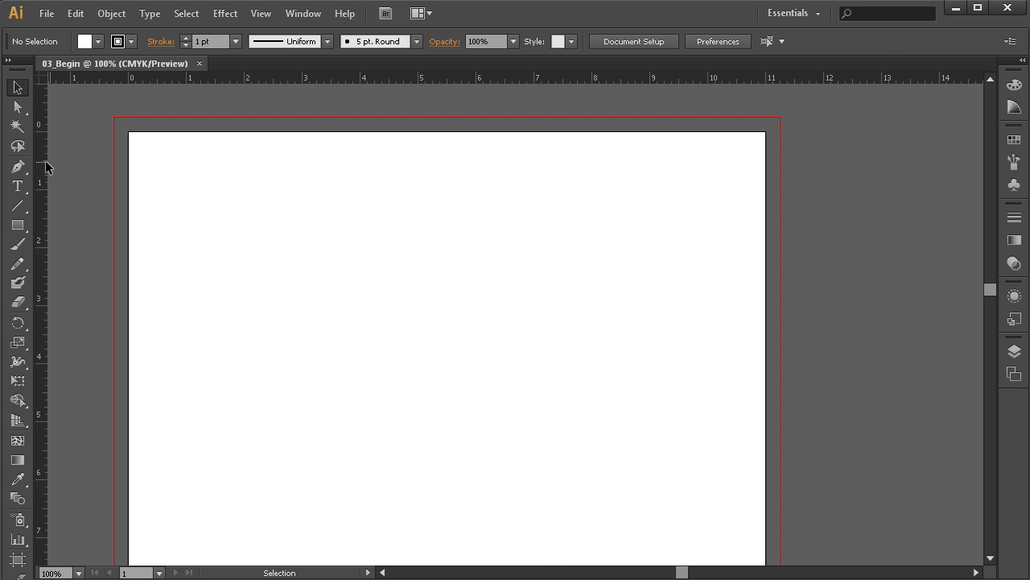
left_click_drag(42, 165, 157, 193)
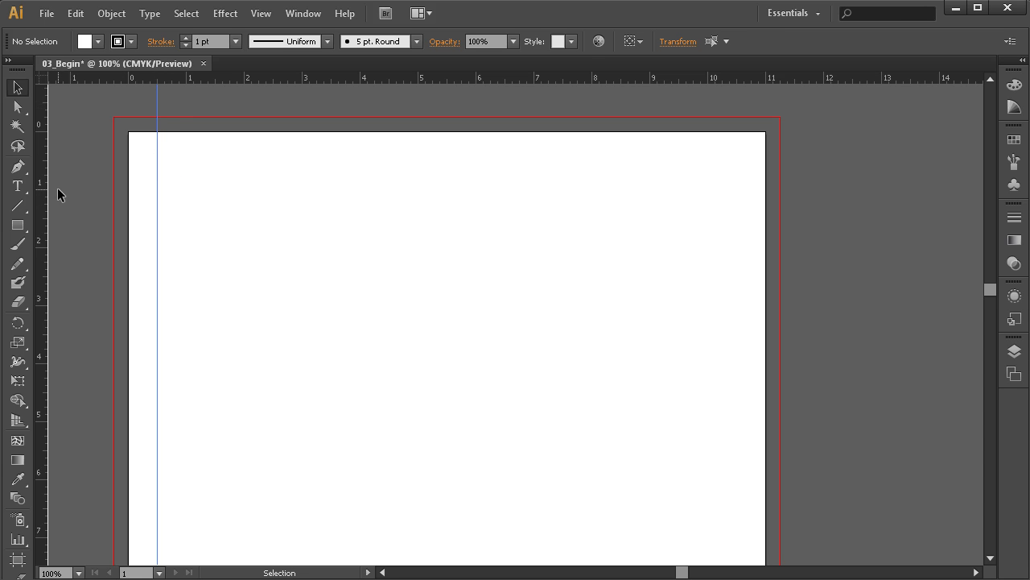
left_click_drag(45, 190, 736, 213)
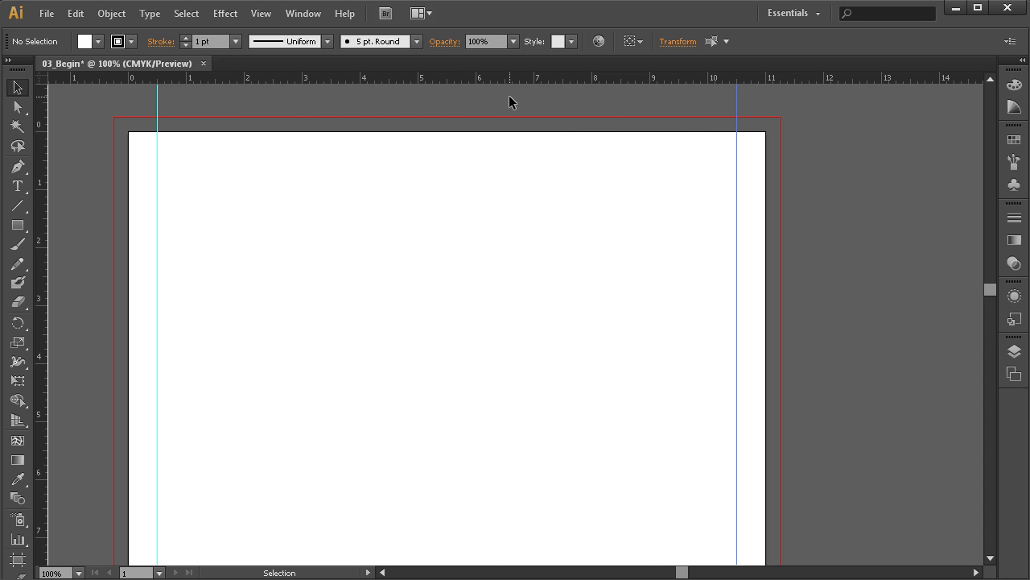
left_click_drag(502, 79, 504, 161)
- Place a horizontal guide 0.5 in above the artboard's bottom edge, at about 35.5 in
left_click_drag(416, 85, 406, 563)
scroll(416, 494, "down", 6)
left_click_drag(442, 299, 442, 494)
scroll(443, 479, "down", 1)
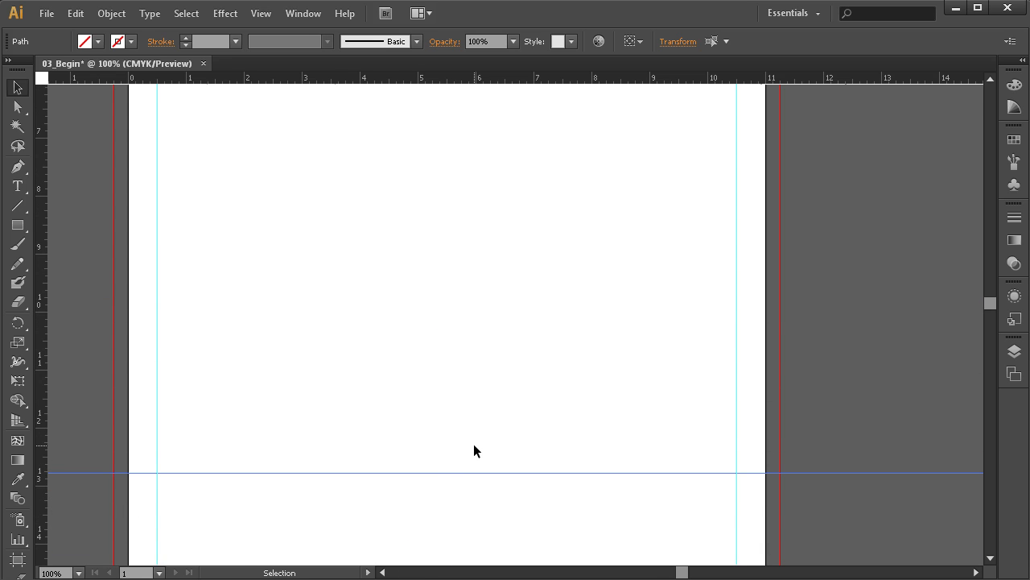
scroll(473, 445, "down", 4)
scroll(474, 451, "down", 3)
left_click(471, 447)
left_click_drag(473, 454, 465, 561)
scroll(465, 562, "up", 6)
left_click_drag(488, 513, 474, 333)
left_click(471, 407)
scroll(446, 372, "down", 1)
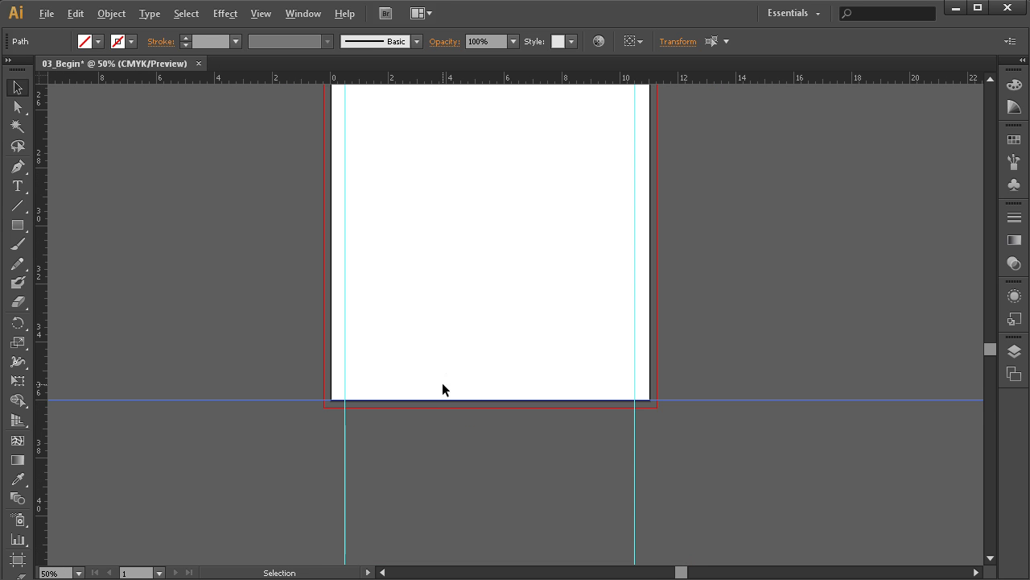
mouse_move(440, 401)
left_mouse_down()
mouse_move(440, 371)
mouse_move(438, 387)
left_mouse_up()
scroll(436, 396, "up", 3)
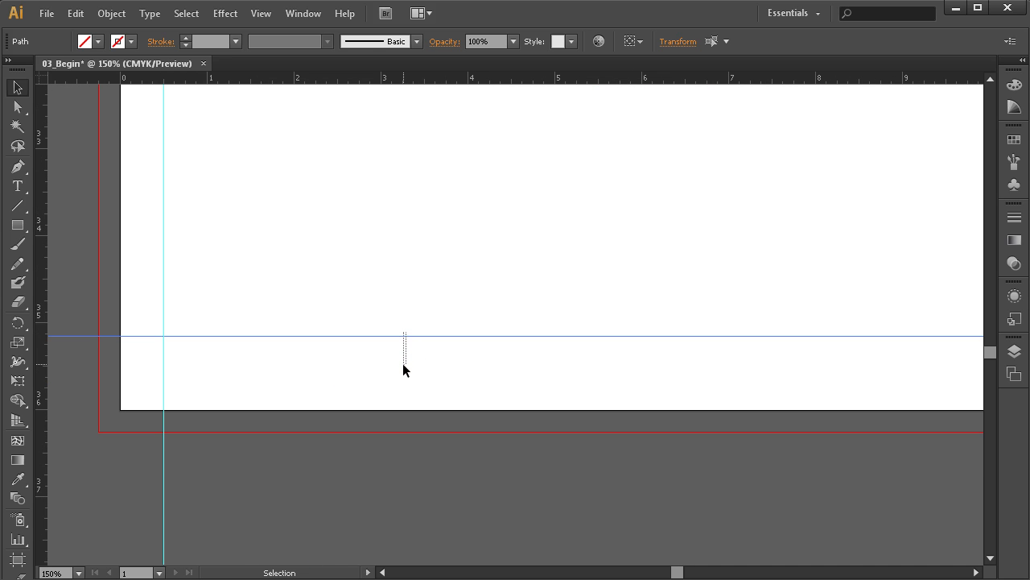
left_click_drag(404, 371, 405, 373)
left_click_drag(414, 335, 409, 365)
left_click(513, 281)
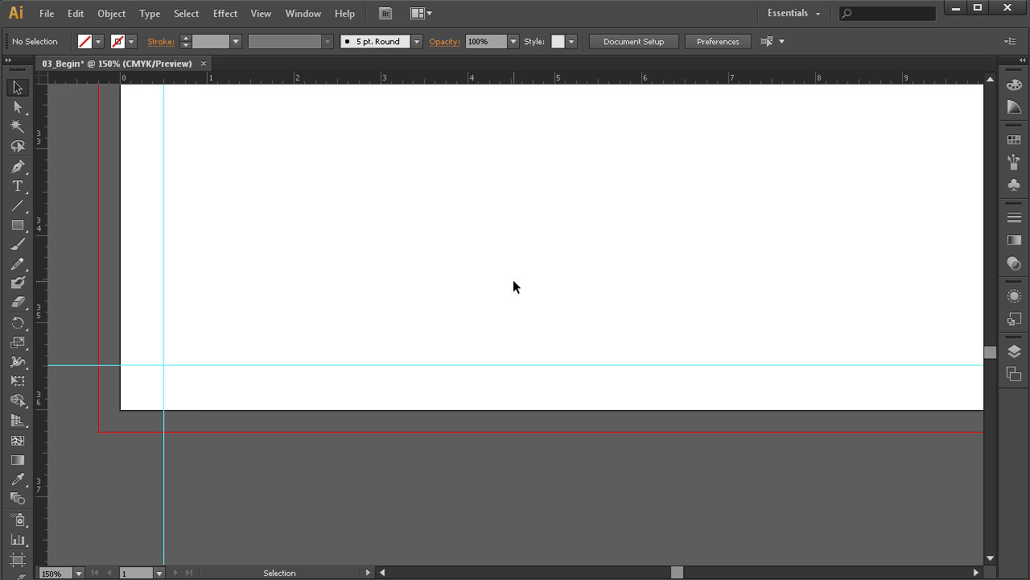
- Group the four margin guides inside Layer 1
key("ctrl+minus")
key("ctrl+minus")
key("ctrl+minus")
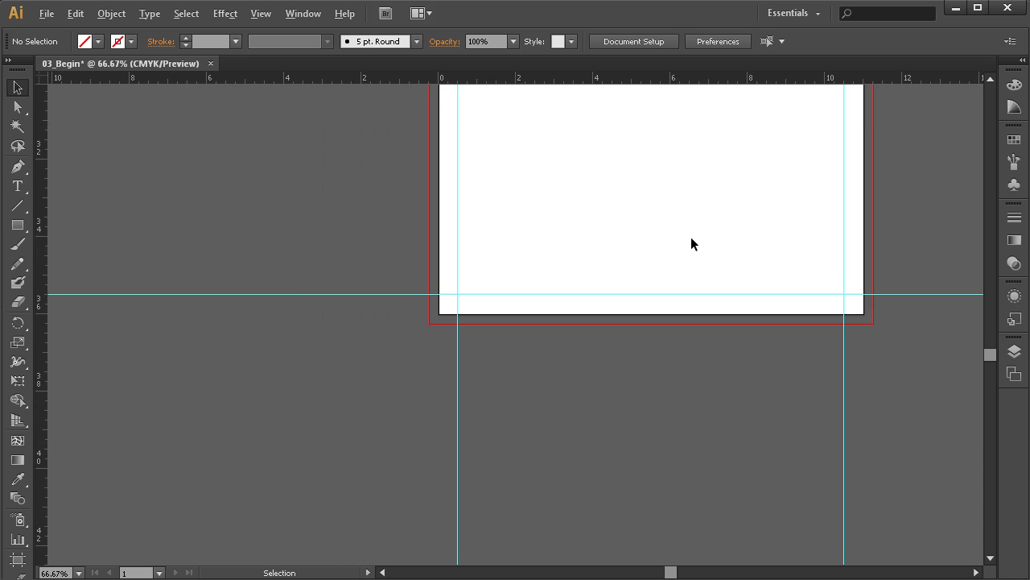
left_click_drag(700, 199, 523, 362)
key("ctrl+minus")
key("ctrl+minus")
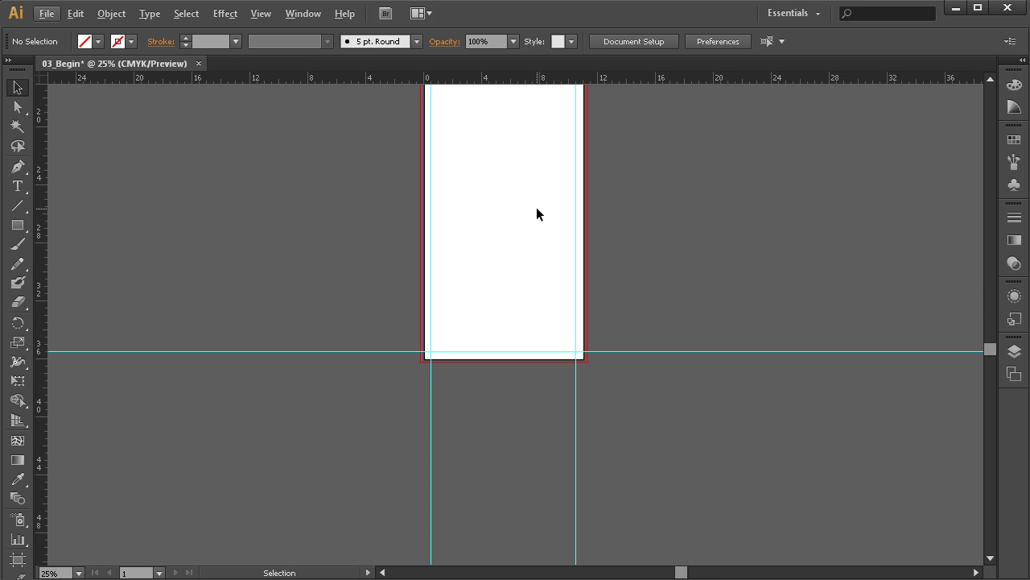
left_click_drag(535, 207, 459, 363)
key("ctrl+minus")
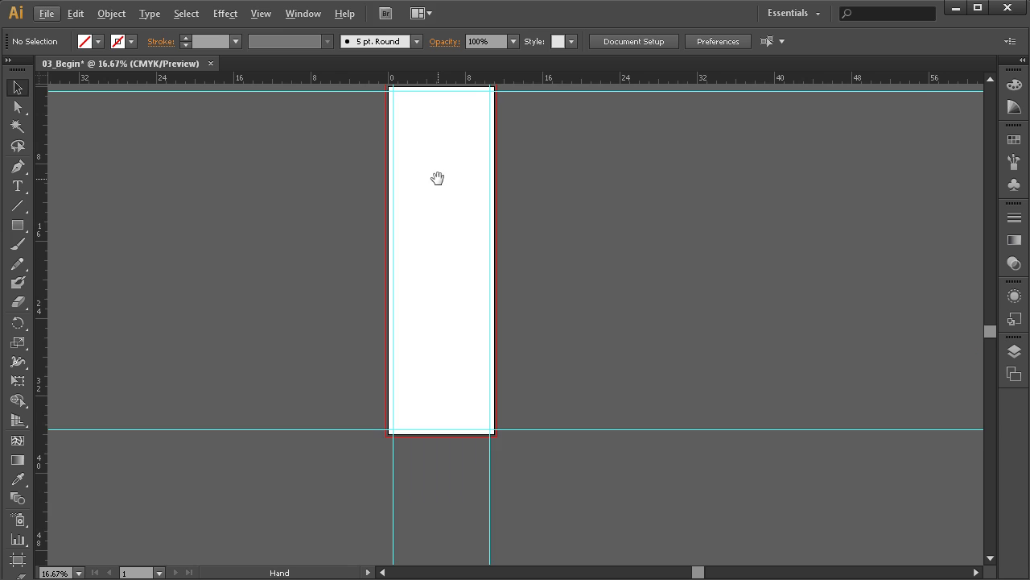
left_click_drag(437, 178, 426, 201)
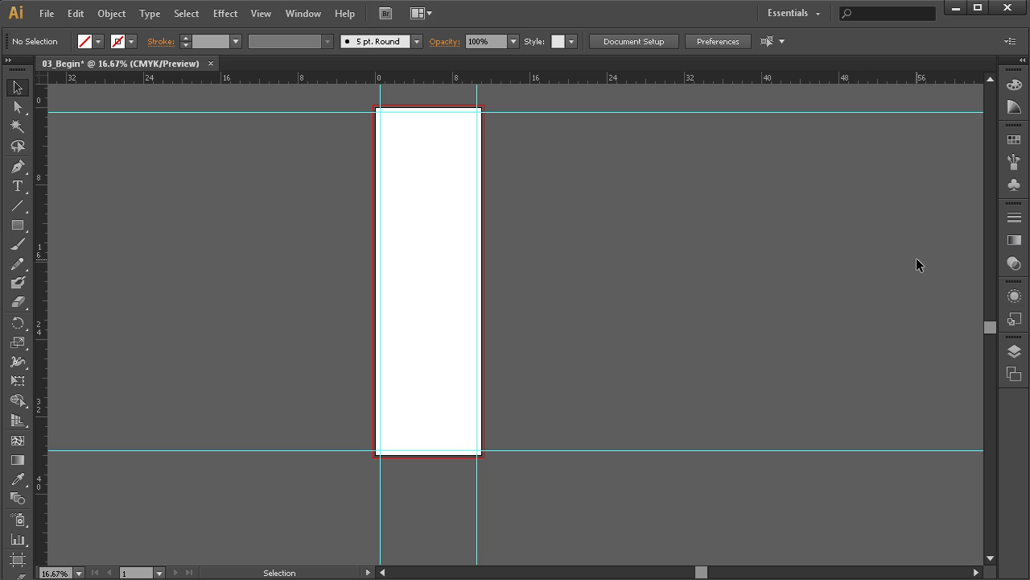
left_click(1014, 352)
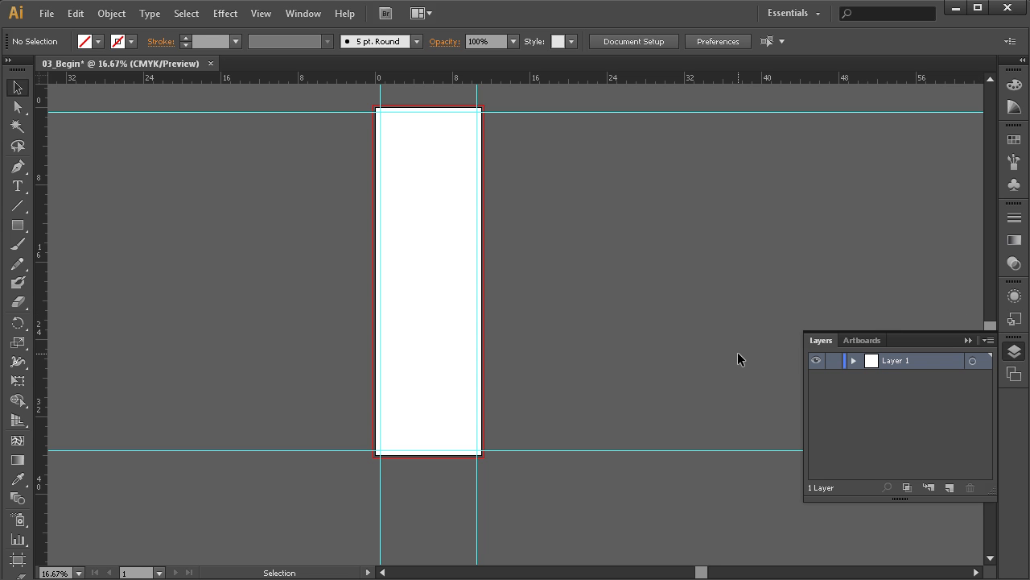
left_click(854, 360)
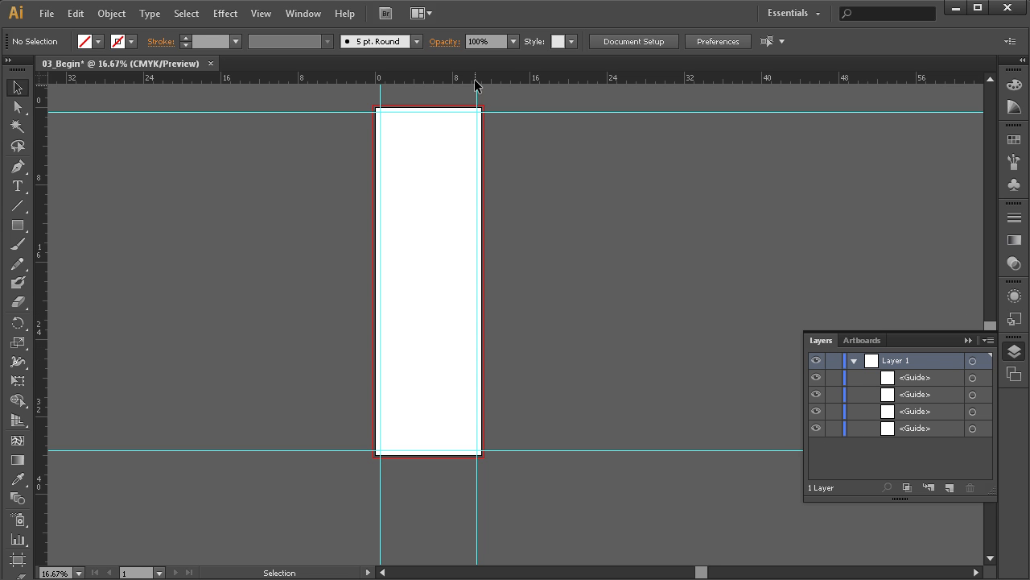
left_click_drag(548, 95, 316, 467)
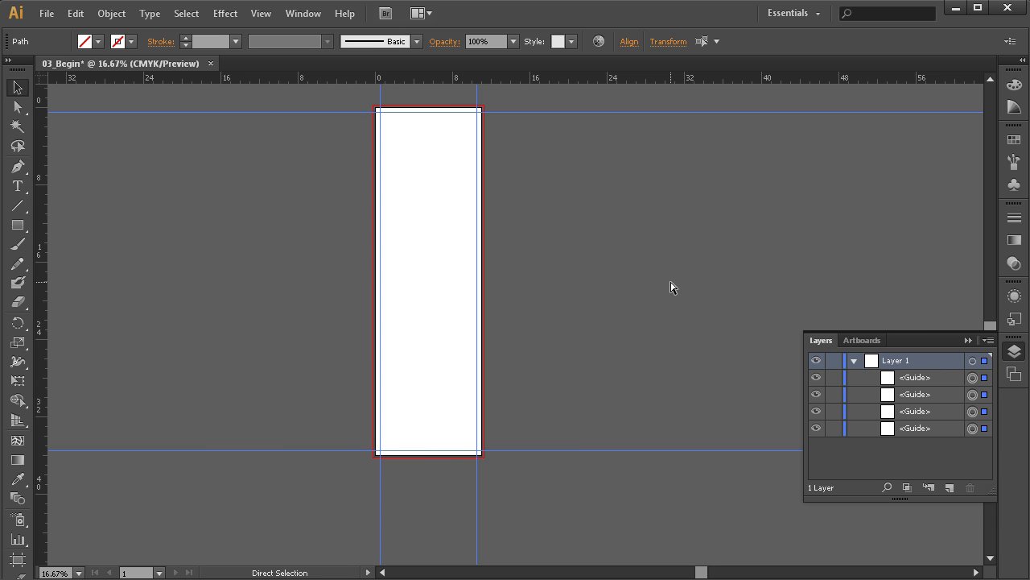
key("ctrl+g")
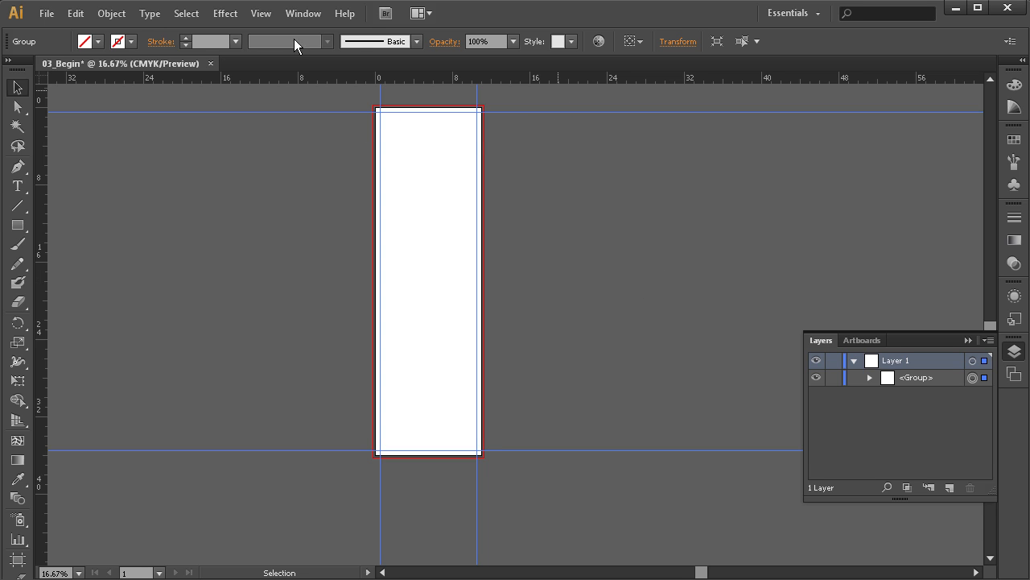
- Rename Layer 1 as Guides and collapse its contents
double_click(900, 361)
type("Guides")
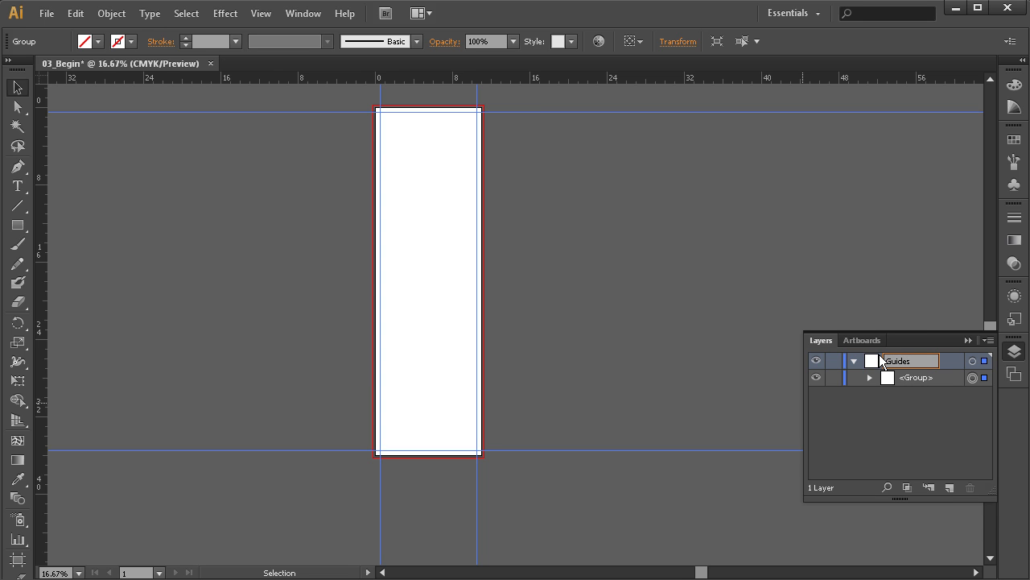
left_click(890, 404)
left_click(854, 360)
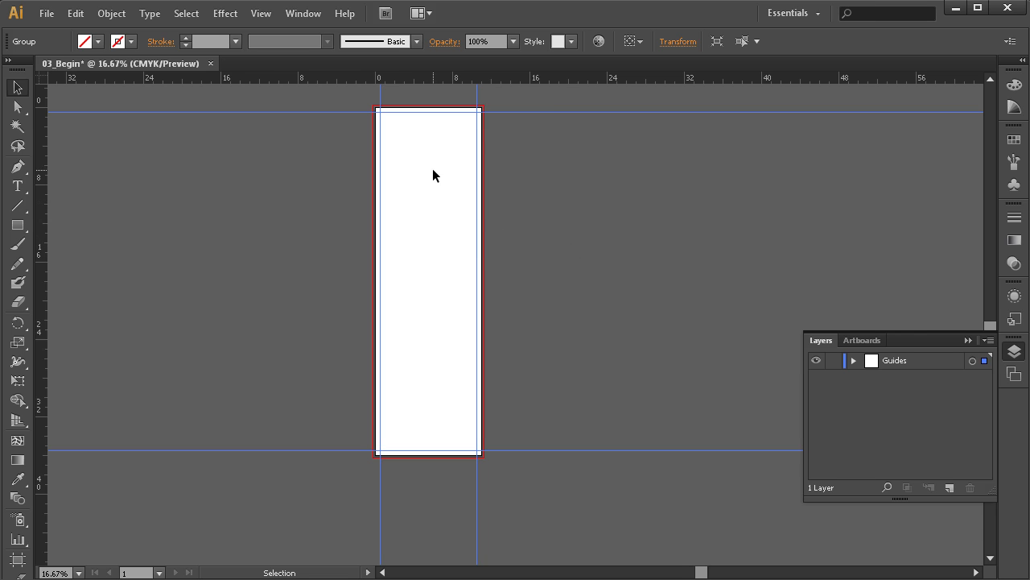
- Try to divide the page into three columns with vertical guides at about 3.85, 4.1, 7.2 and 7.45 in
scroll(435, 150, "up", 2)
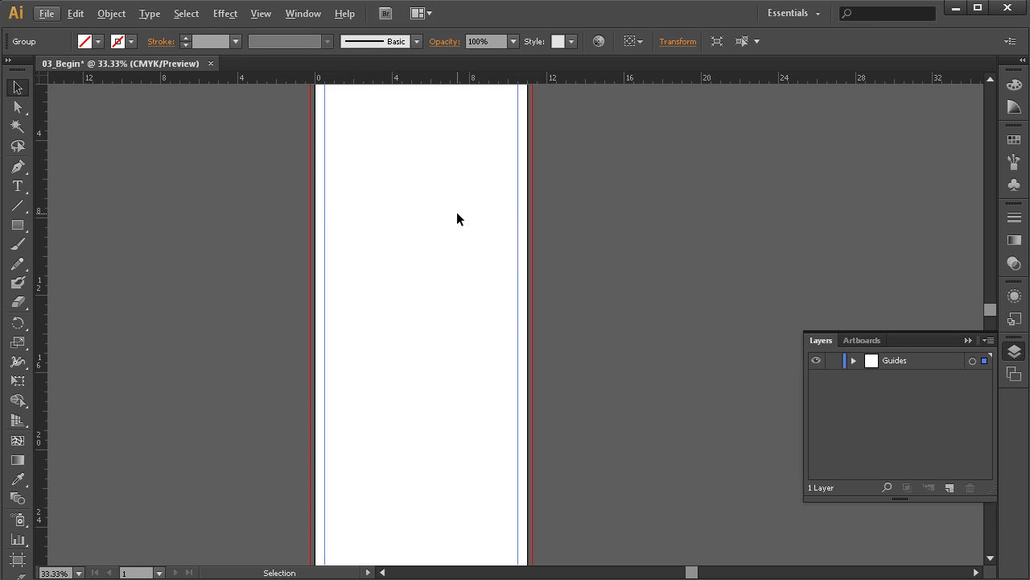
scroll(443, 232, "up", 3)
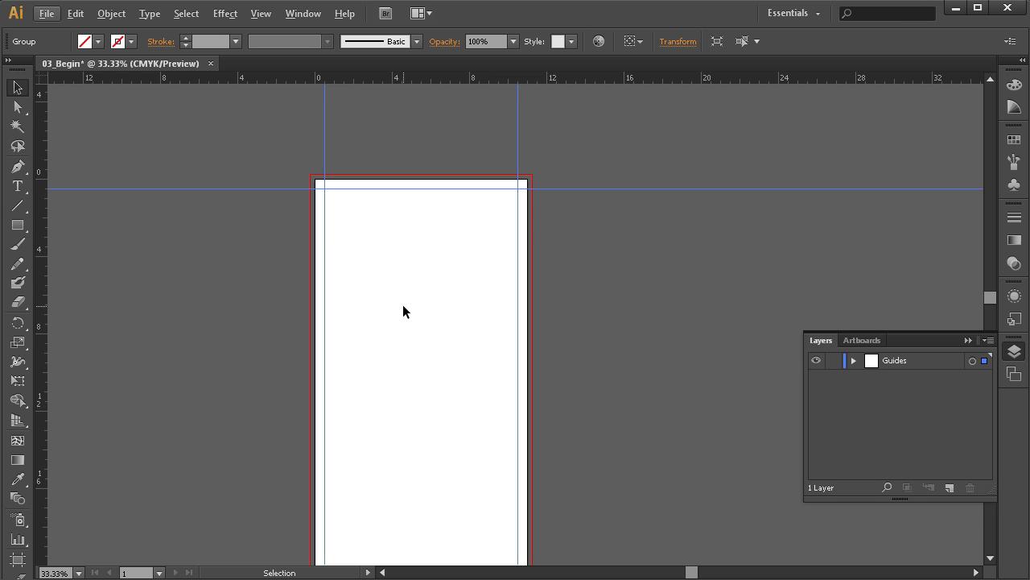
scroll(438, 287, "up", 2)
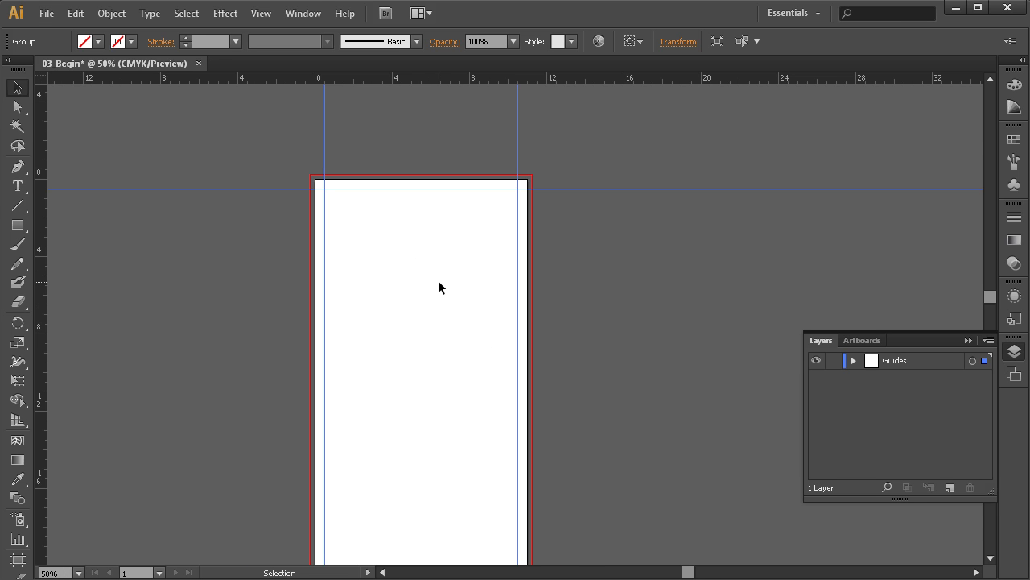
left_click_drag(421, 251, 417, 304)
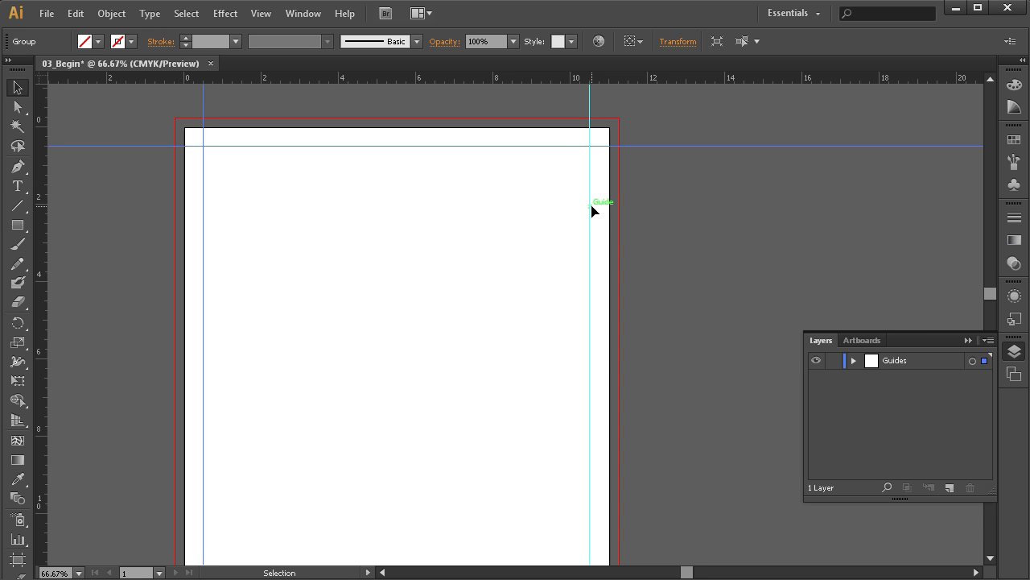
scroll(566, 212, "up", 1)
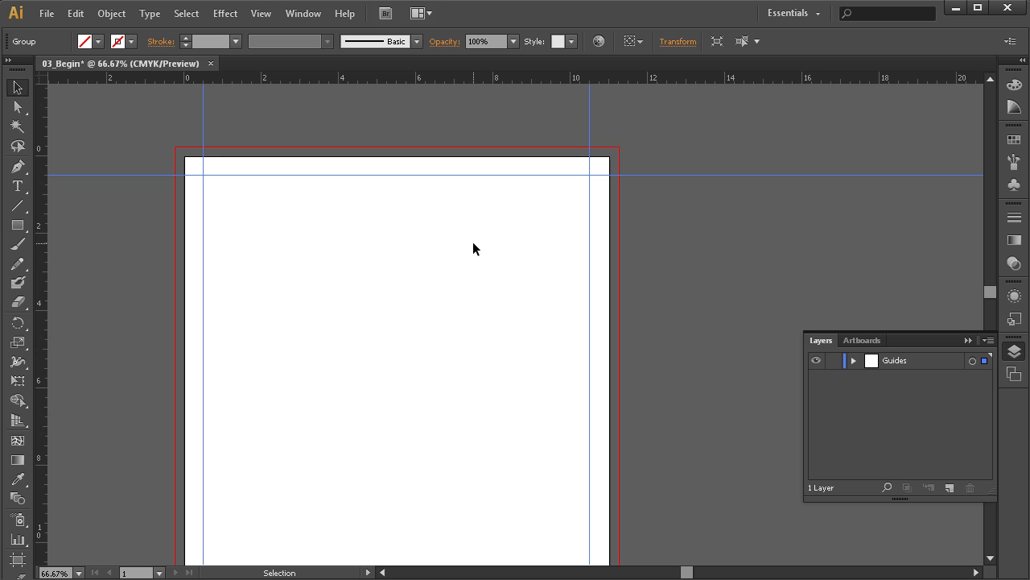
key("super")
key("Escape")
key("ctrl+1")
left_click_drag(377, 258, 455, 263)
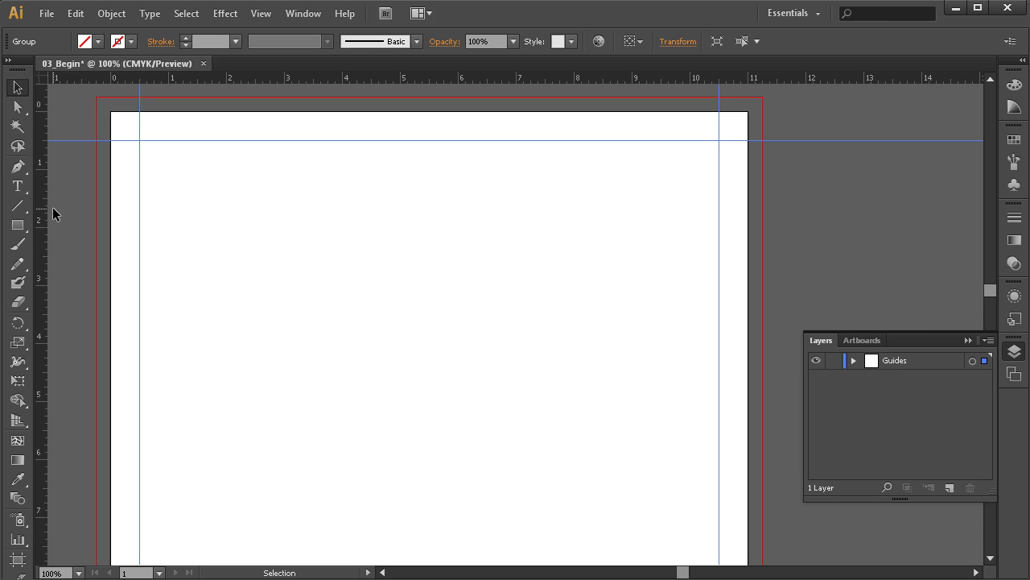
left_click_drag(43, 192, 355, 225)
left_click_drag(43, 264, 515, 278)
left_click_drag(312, 281, 334, 281)
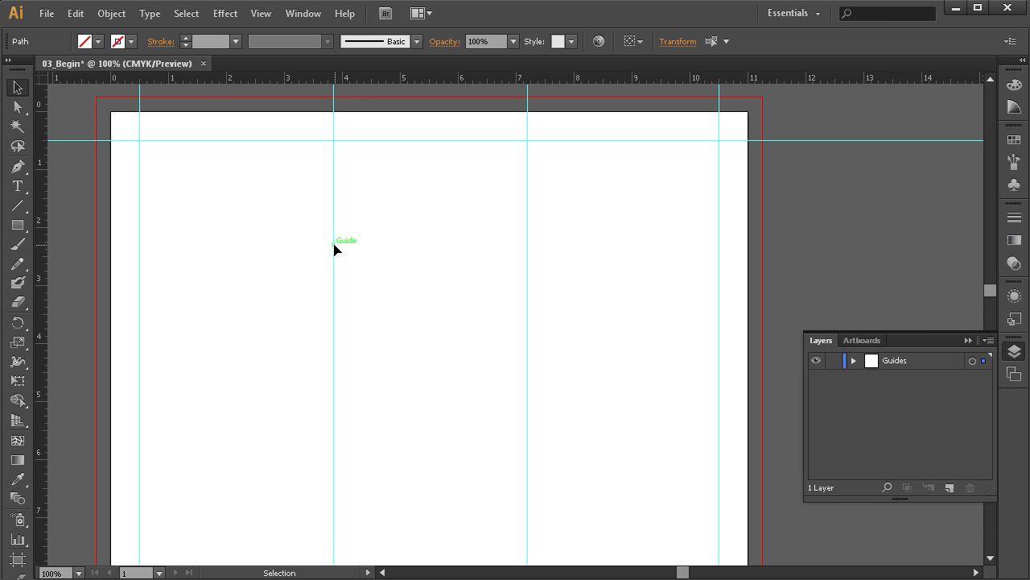
left_click_drag(42, 284, 349, 285)
left_click_drag(39, 305, 543, 290)
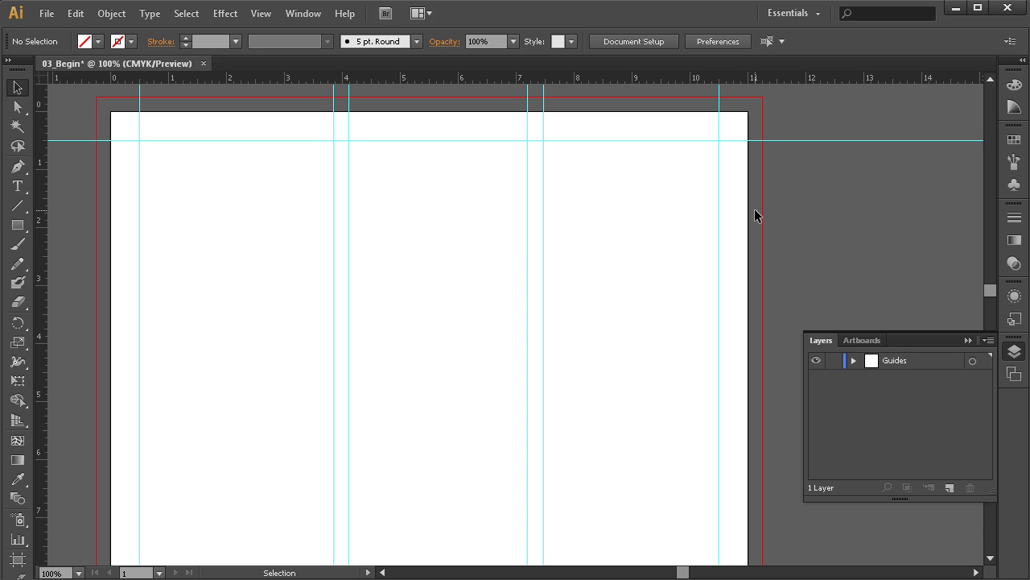
- Delete the four column guides between the side margins
left_click_drag(664, 231, 237, 314)
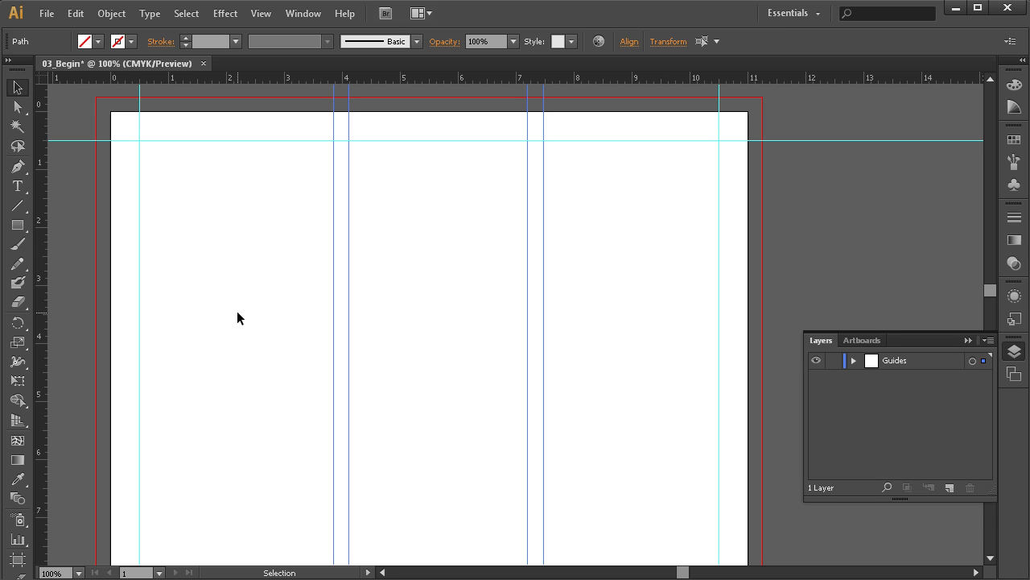
key("Delete")
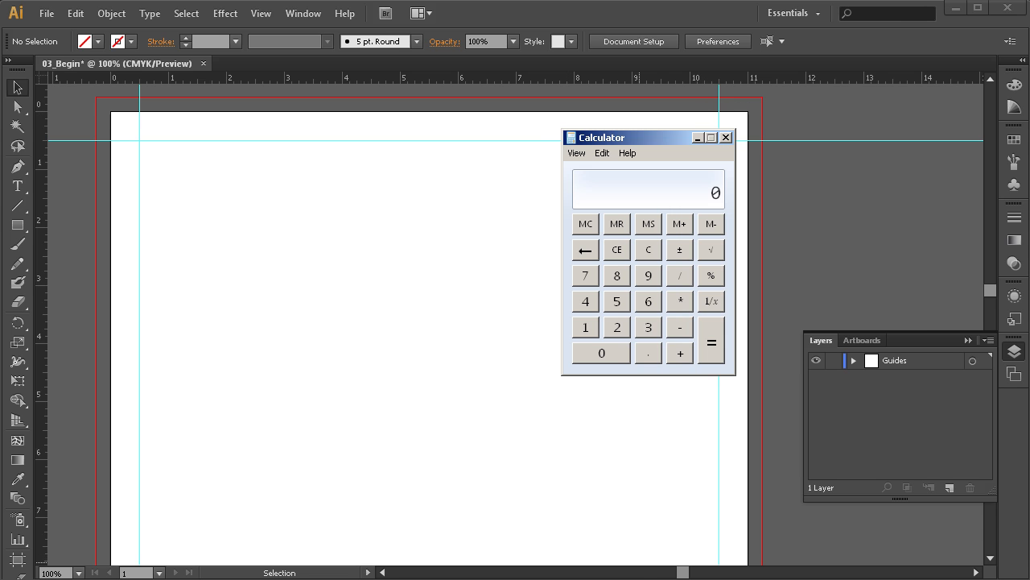
- Divide 9.5 by 3 in the calculator to work out the column width, and move the calculator off the page
left_click_drag(657, 144, 599, 158)
left_click(590, 291)
left_click(590, 368)
left_click(560, 320)
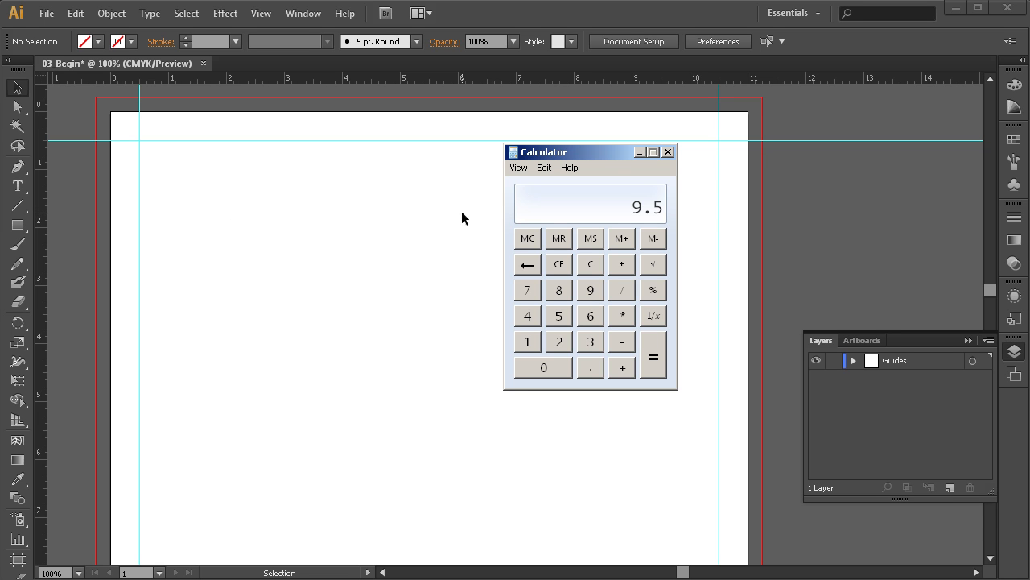
left_click(621, 295)
left_click(590, 342)
left_click(650, 361)
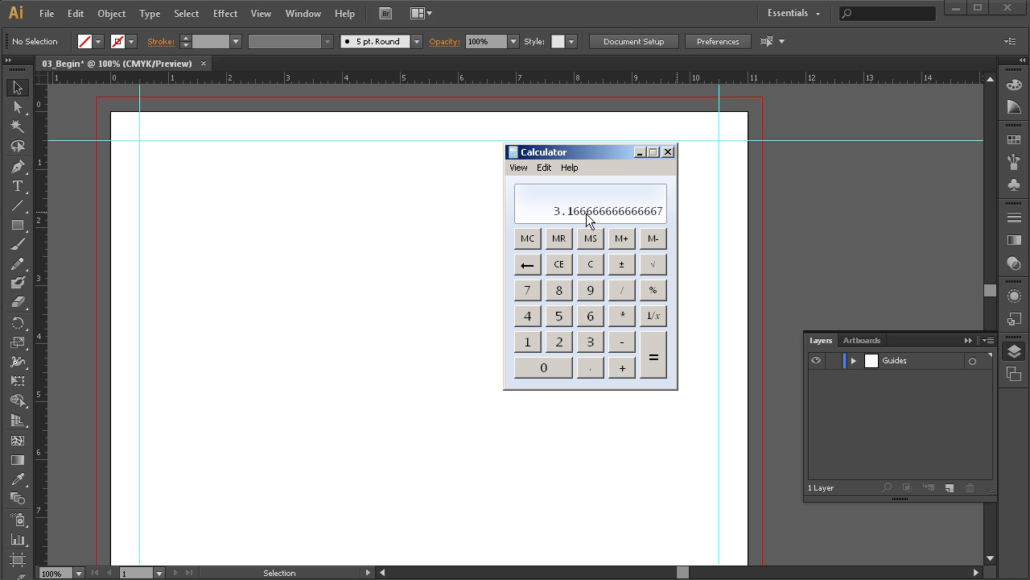
left_click_drag(567, 157, 1029, 213)
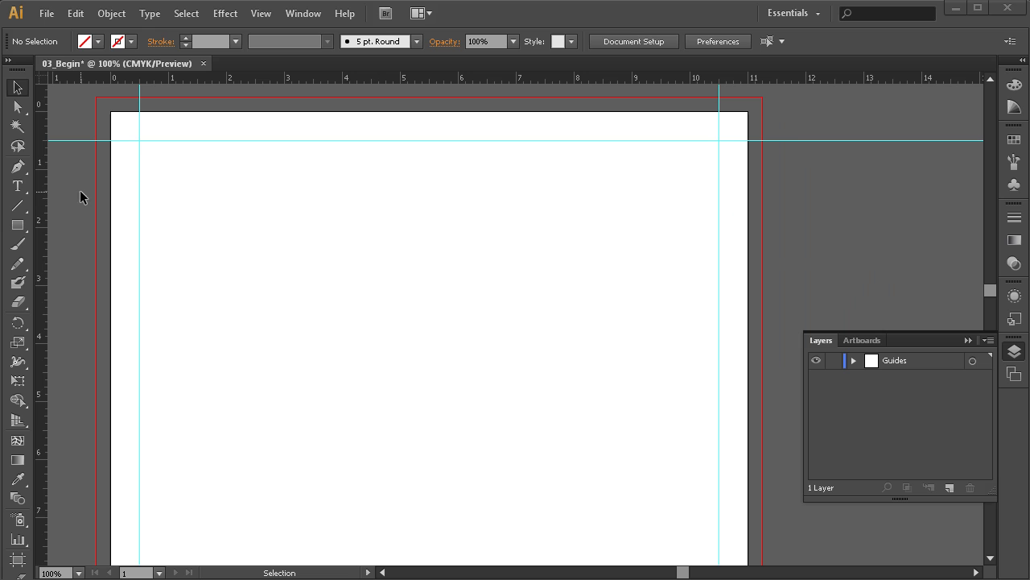
- Create a rectangle 3.17 in wide and 0.5556 in high on the page
left_click(18, 227)
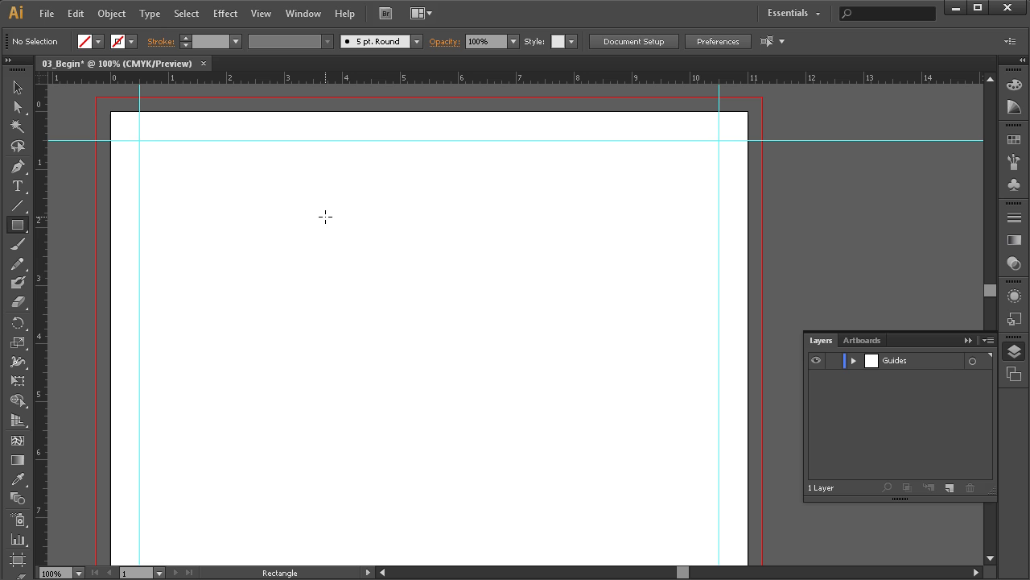
left_click(326, 215)
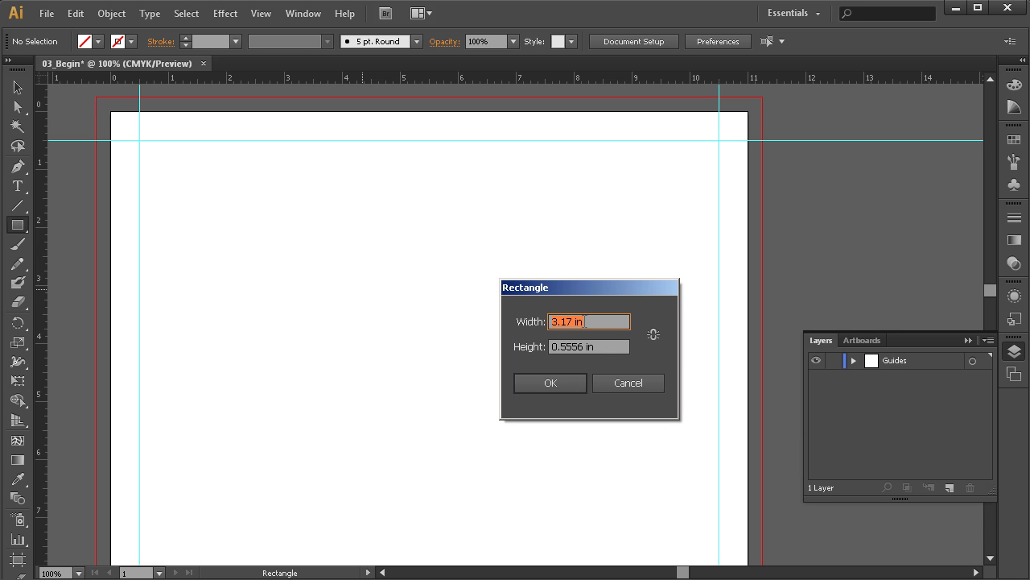
left_click_drag(574, 321, 510, 318)
type("3.17")
left_click(558, 385)
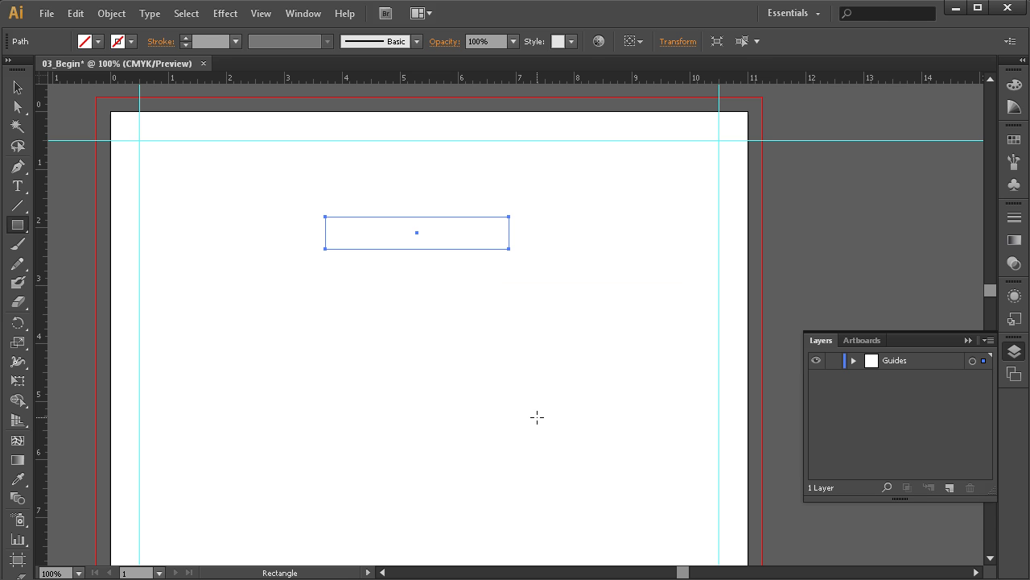
- Fill the rectangle with the dark blue swatch and snap it to the corner of the top and left margin guides
left_click(17, 87)
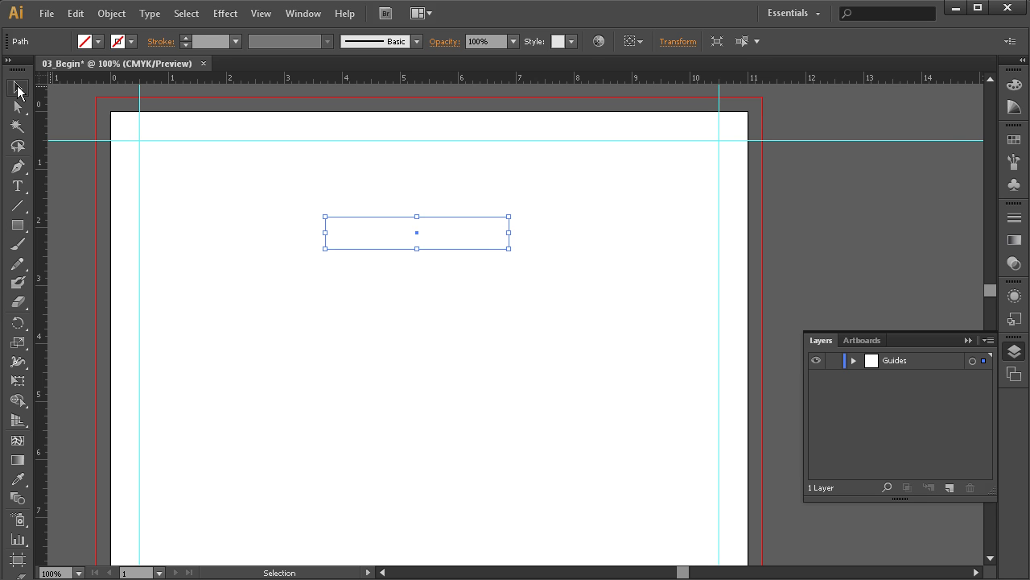
left_click(1015, 140)
left_click(904, 146)
left_click(472, 302)
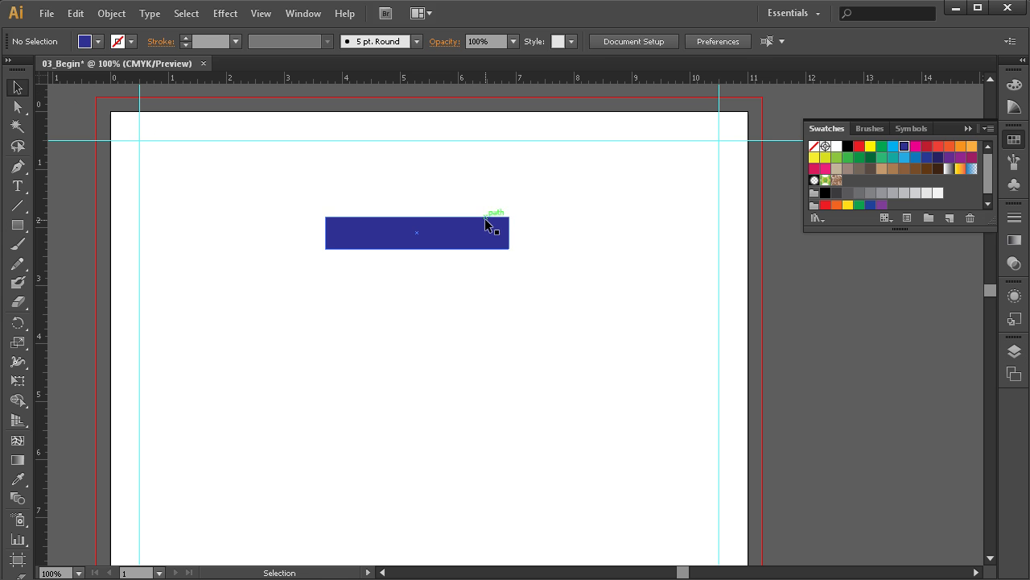
left_click_drag(468, 237, 293, 163)
left_click(343, 328)
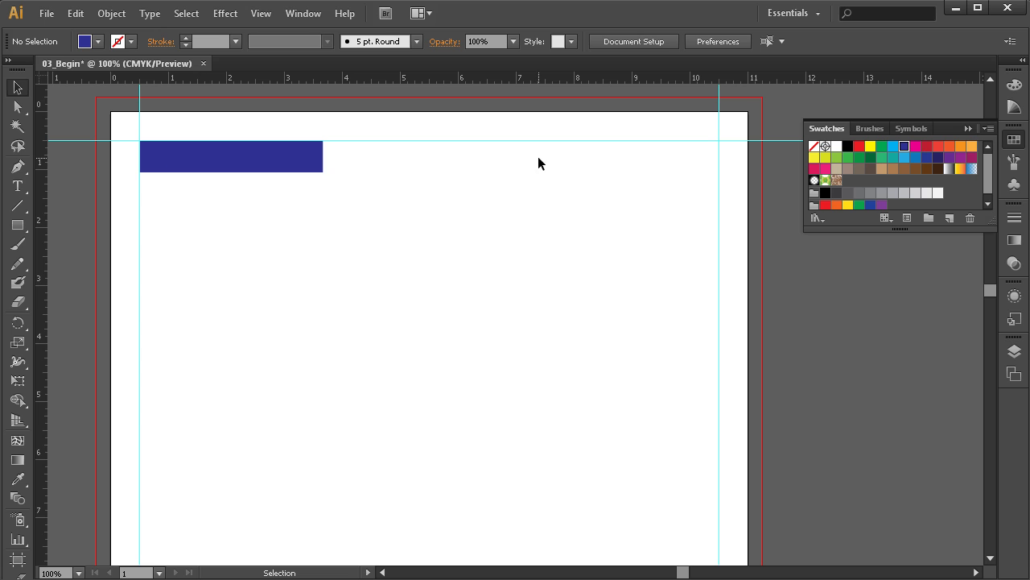
- Duplicate the blue rectangle twice along the top margin, with one copy against the right margin guide and one in between
left_click(268, 161)
left_click_drag(268, 161, 661, 156)
left_click(649, 230)
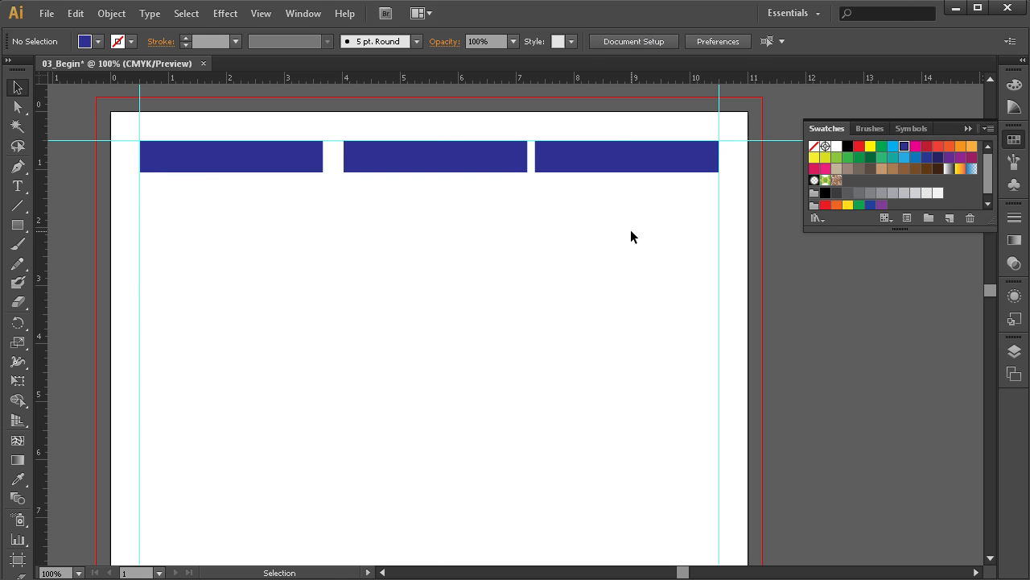
- Distribute the three blue rectangles evenly across the page by their left edges
left_click_drag(650, 277, 238, 165)
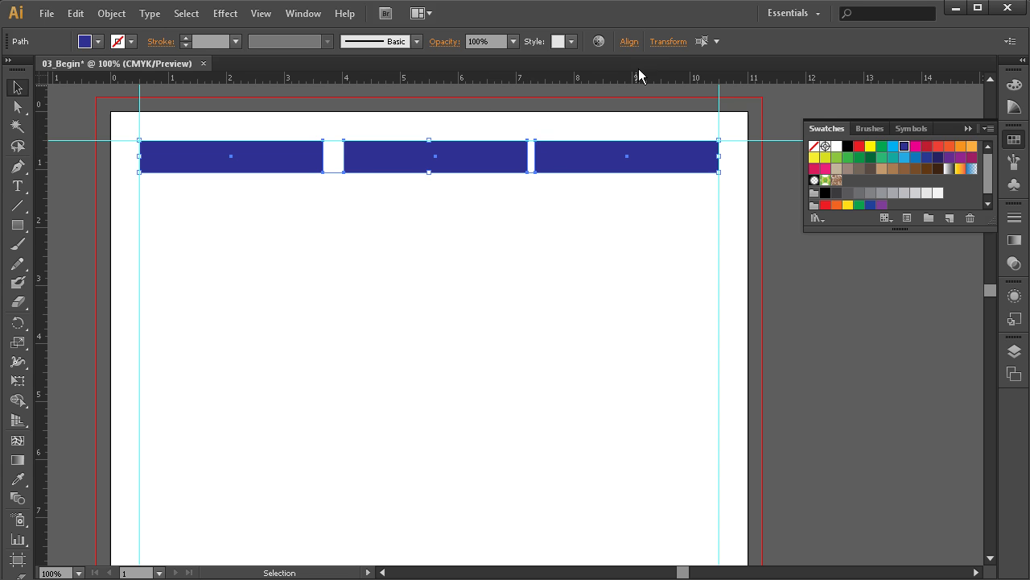
left_click(629, 42)
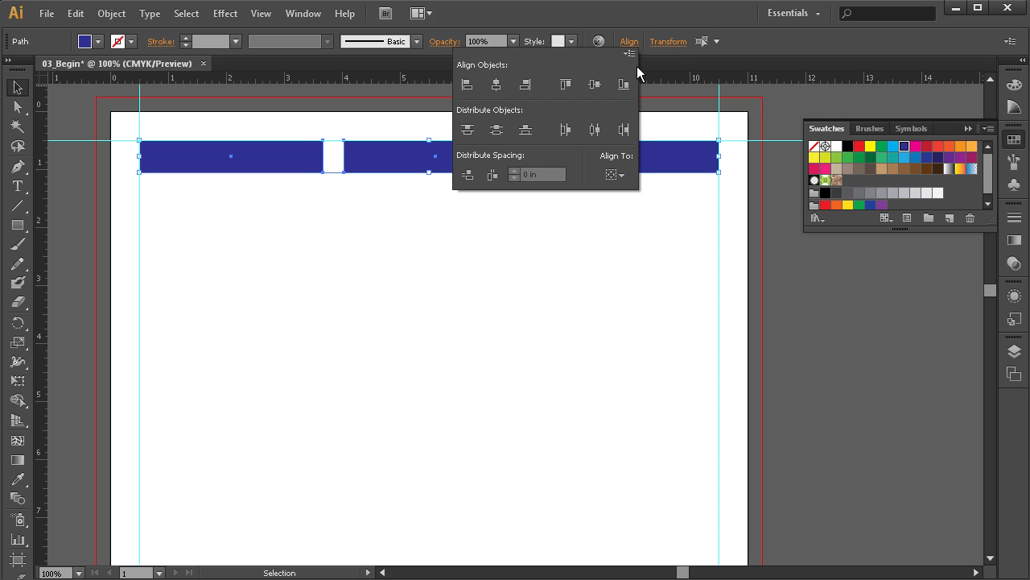
left_click(565, 131)
left_click(517, 218)
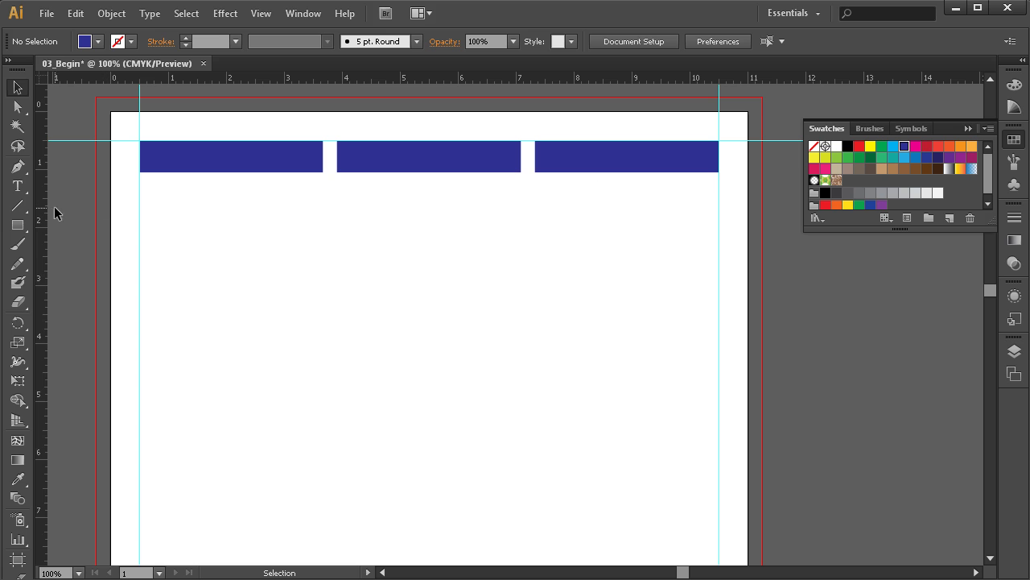
- Add four vertical guides at the rectangles' inner edges to mark both column gutters
left_click_drag(37, 216, 323, 229)
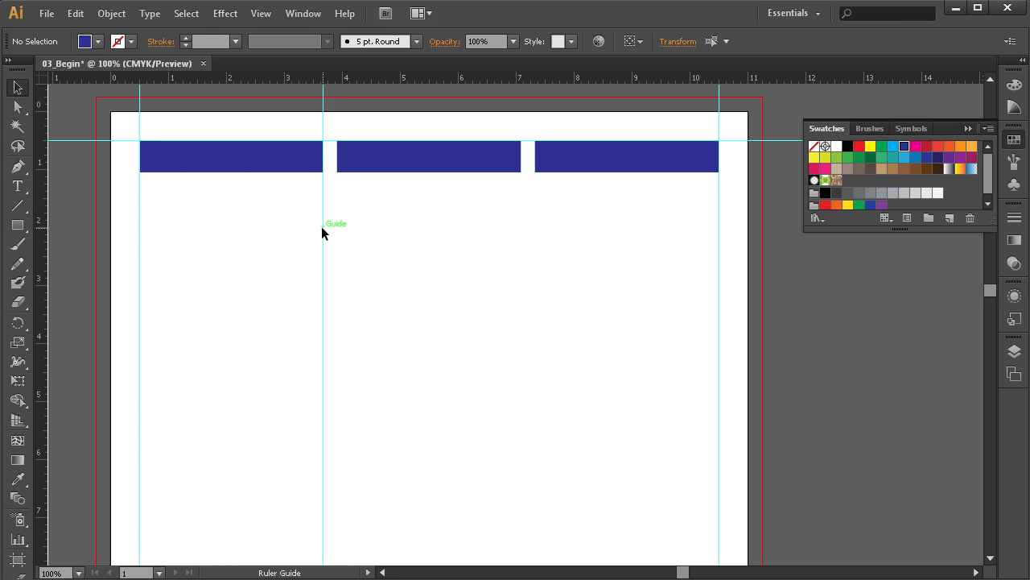
left_click_drag(130, 243, 338, 246)
left_click_drag(40, 258, 520, 250)
left_click_drag(42, 262, 533, 246)
- Delete the three blue spacer rectangles
left_click(612, 161)
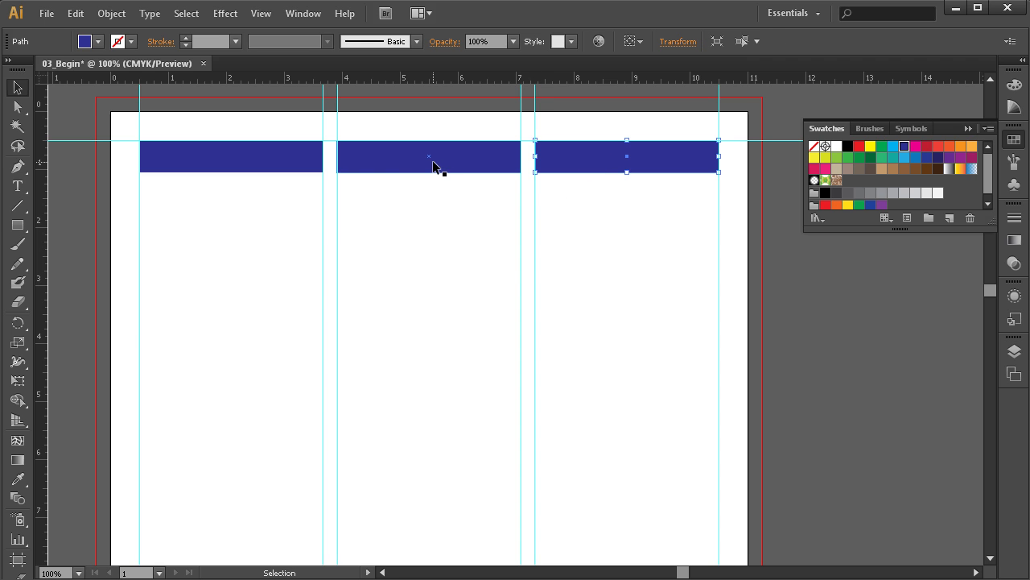
key("Delete")
left_click(395, 166)
key("Delete")
left_click(260, 163)
key("Delete")
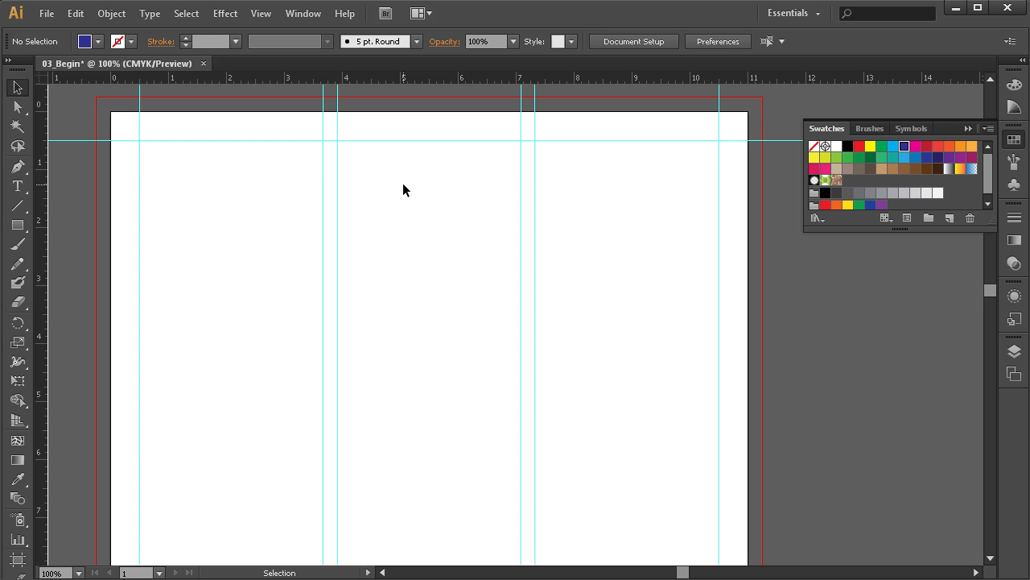
- Examine the three-column guide layout along the full length of the page at 33.33% zoom
key("z")
left_click(583, 333, "alt")
left_click(412, 335, "alt")
left_click(453, 376, "alt")
key("h")
left_click_drag(578, 473, 523, 331)
left_click_drag(522, 478, 501, 290)
left_click_drag(491, 437, 521, 292)
left_click_drag(520, 347, 516, 243)
left_click_drag(527, 246, 501, 432)
left_click_drag(520, 270, 509, 442)
left_click_drag(505, 243, 509, 354)
left_click_drag(516, 389, 512, 267)
key("z")
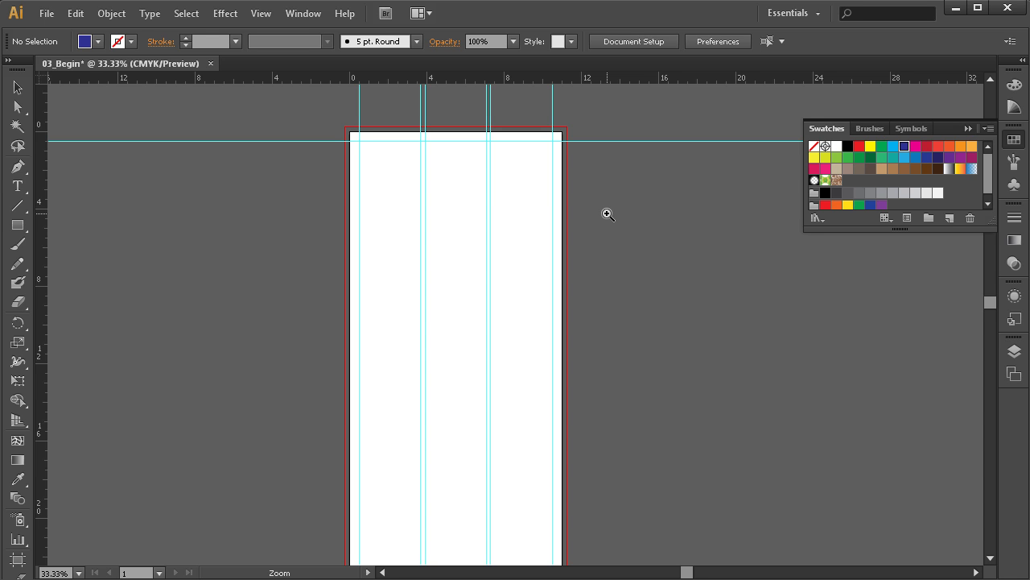
- Place the linked coral stock photo on the pasteboard beside the artboard and enlarge it proportionally to about 13.7 in wide
left_click(18, 87)
left_click(723, 319)
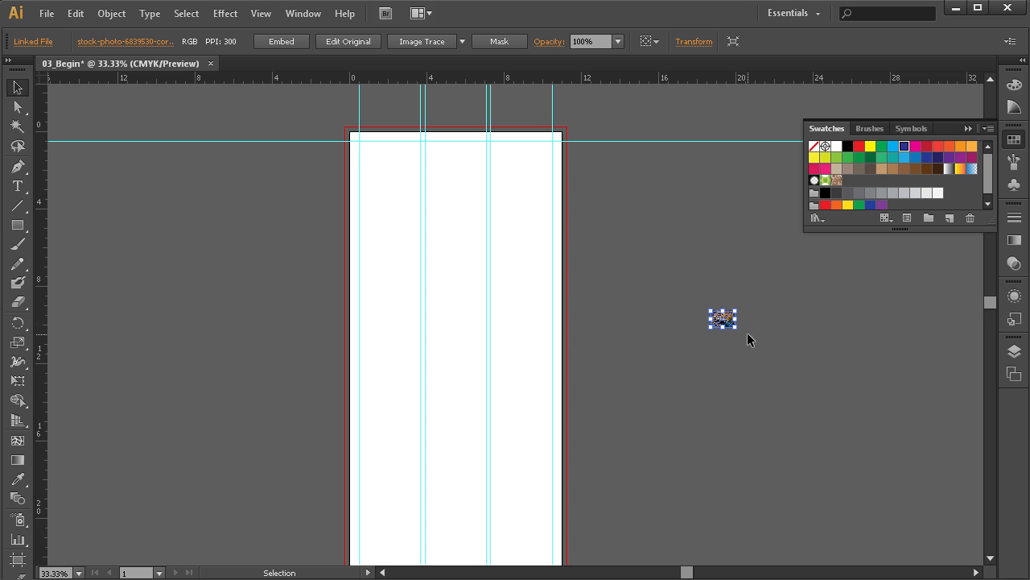
left_click_drag(735, 325, 854, 425)
left_click(922, 405)
key("space")
left_click_drag(816, 391, 662, 391)
left_click_drag(671, 349, 578, 411)
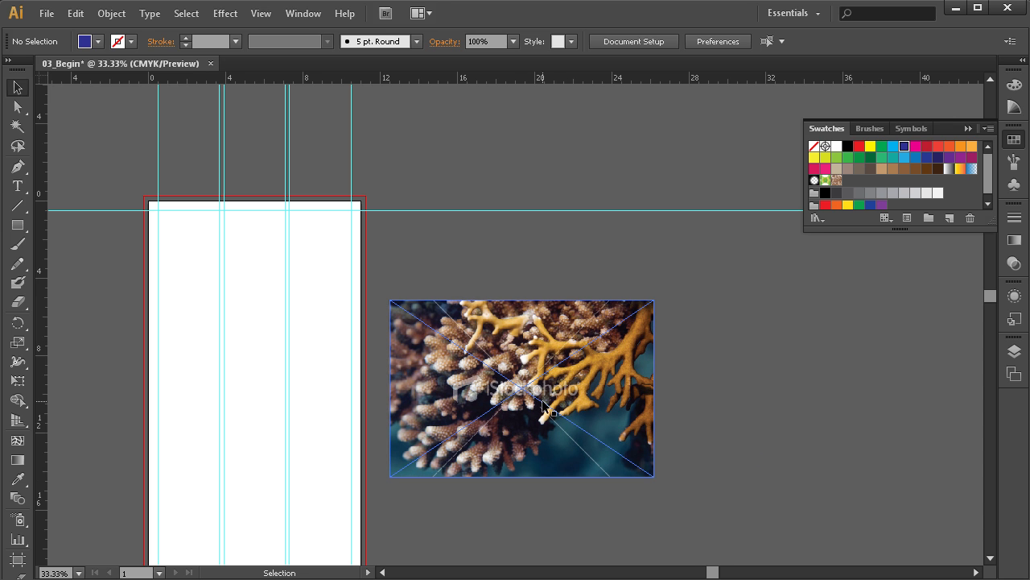
scroll(555, 387, "up", 1)
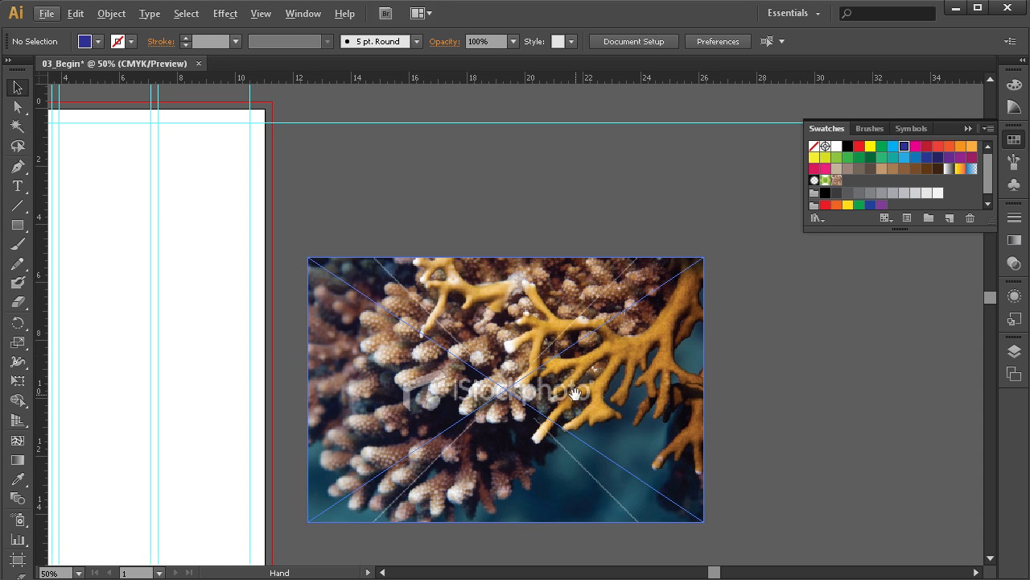
left_click_drag(574, 401, 574, 382)
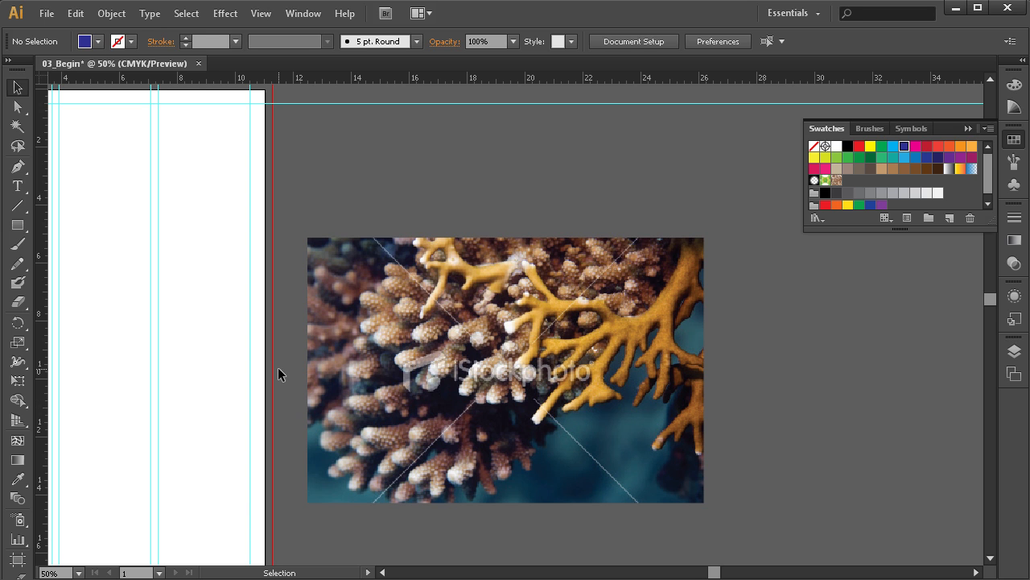
- Sample the yellow coral colour from the photo and save it as a process swatch, C=11 M=30 Y=82 K=0
left_click(20, 478)
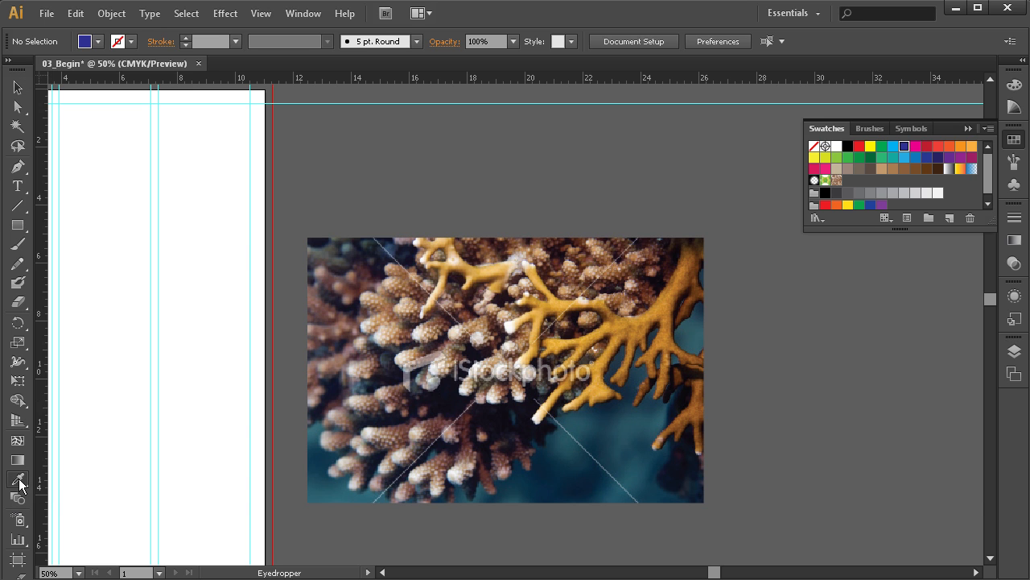
left_click(541, 328)
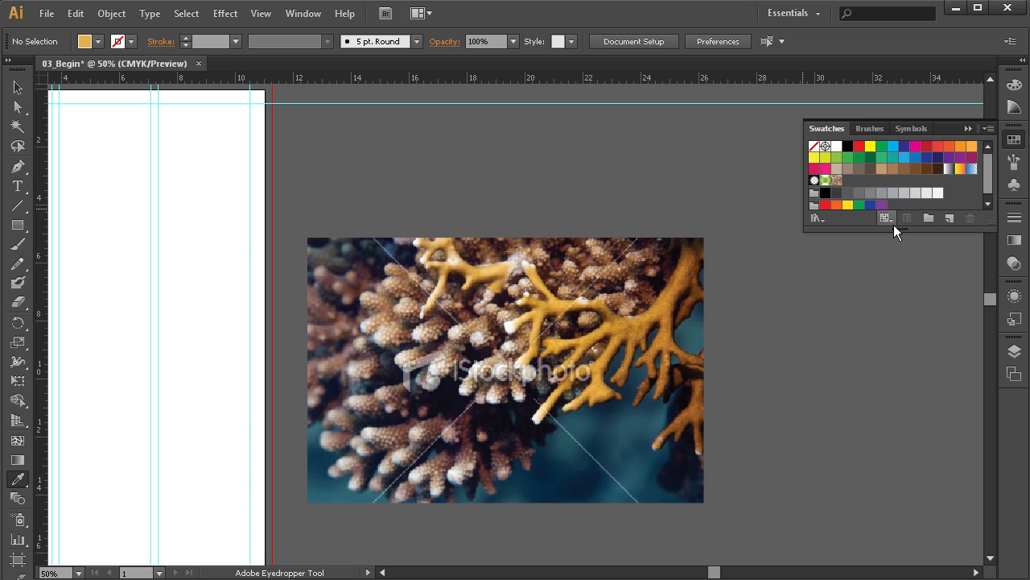
left_click(950, 217)
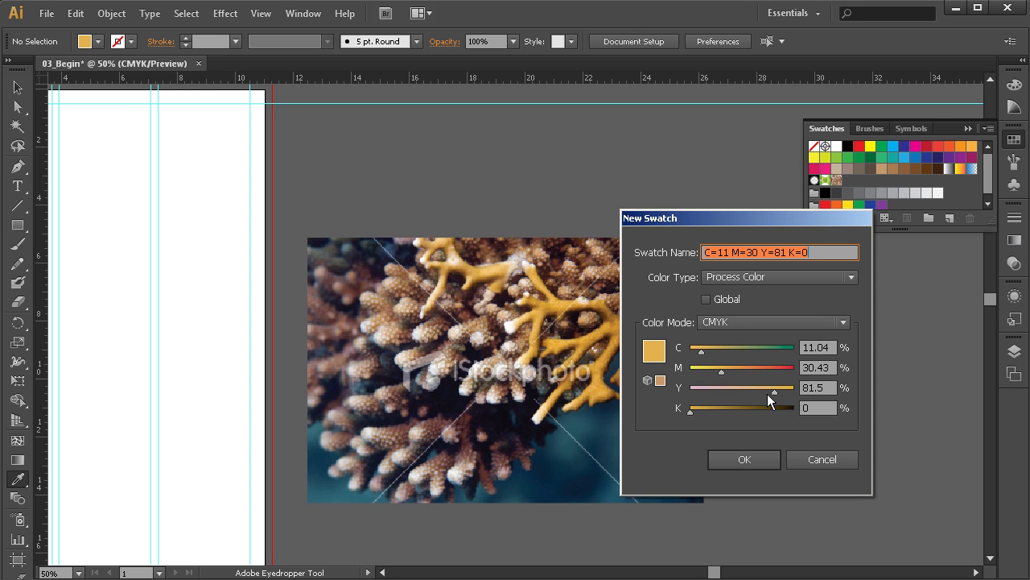
left_click_drag(774, 391, 779, 391)
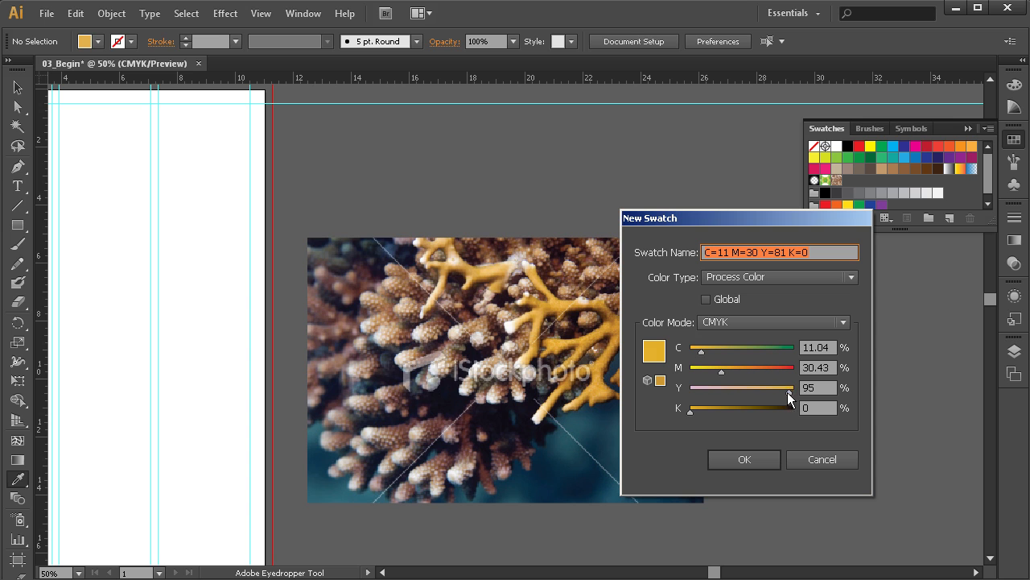
left_click_drag(774, 393, 774, 393)
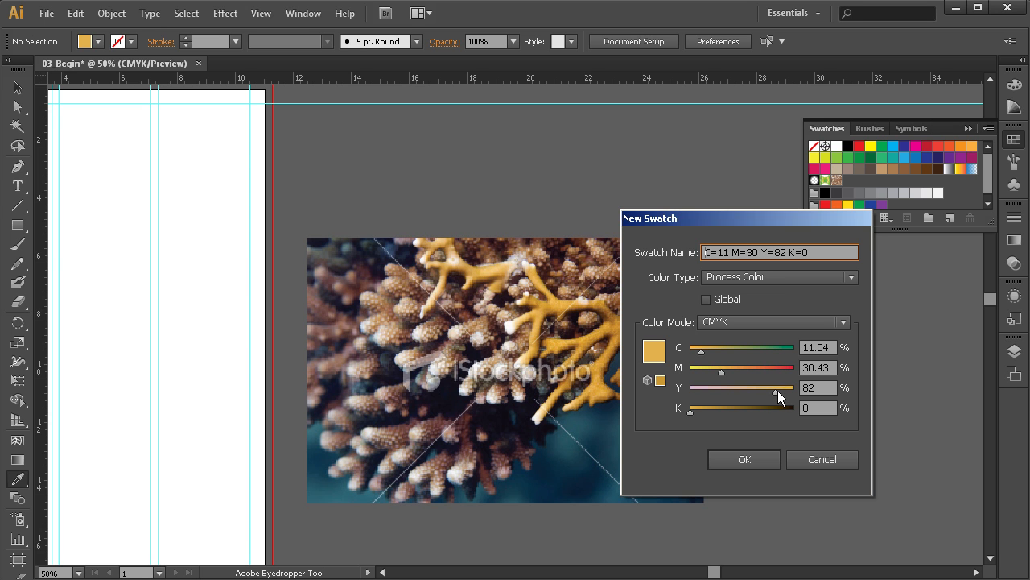
left_click(745, 458)
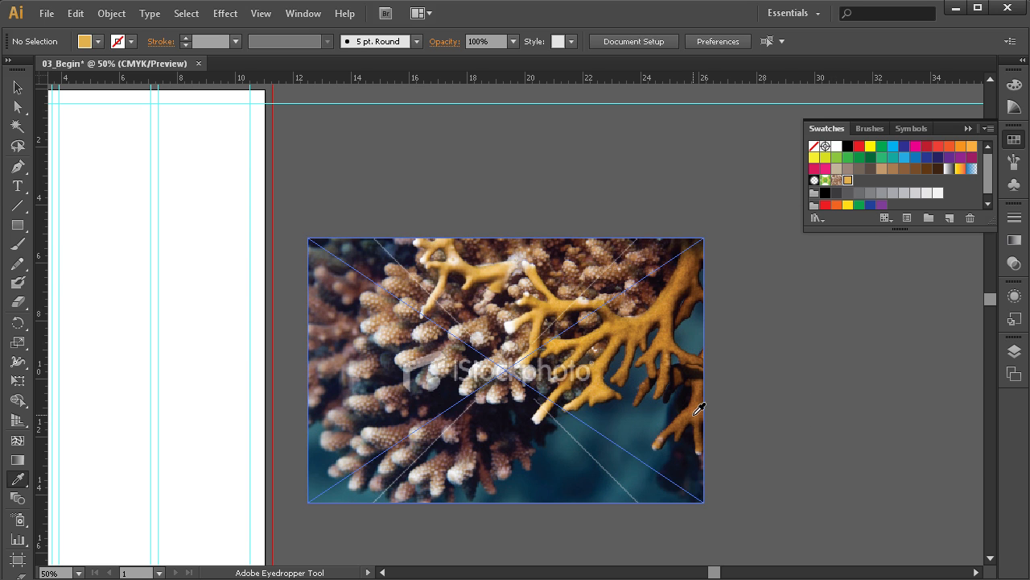
- Sample the teal water colour from the photo and save it as a process swatch, C=81 M=46 Y=43 K=9
left_click(631, 427)
left_click(564, 453)
left_click(359, 499)
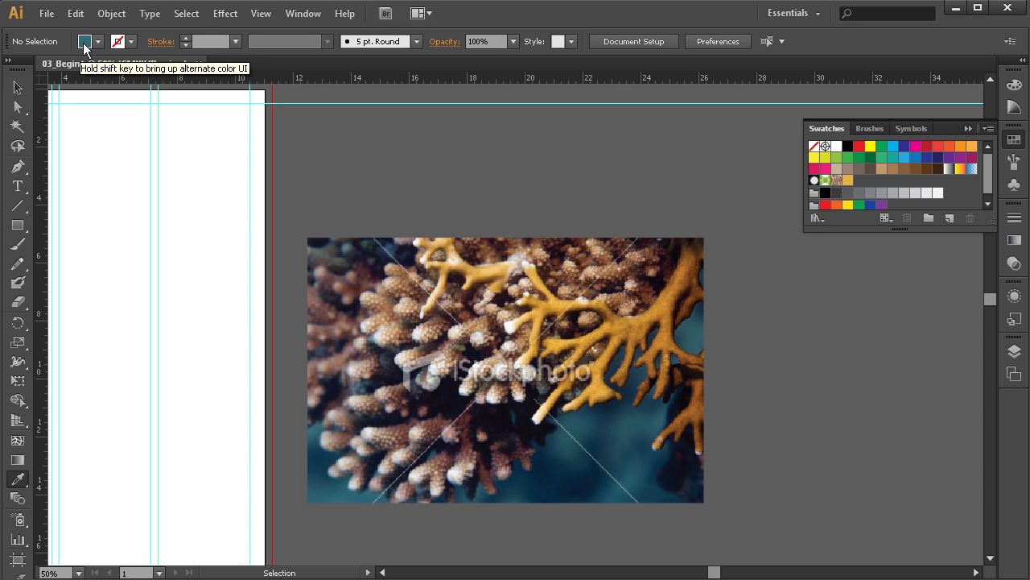
left_click(949, 217)
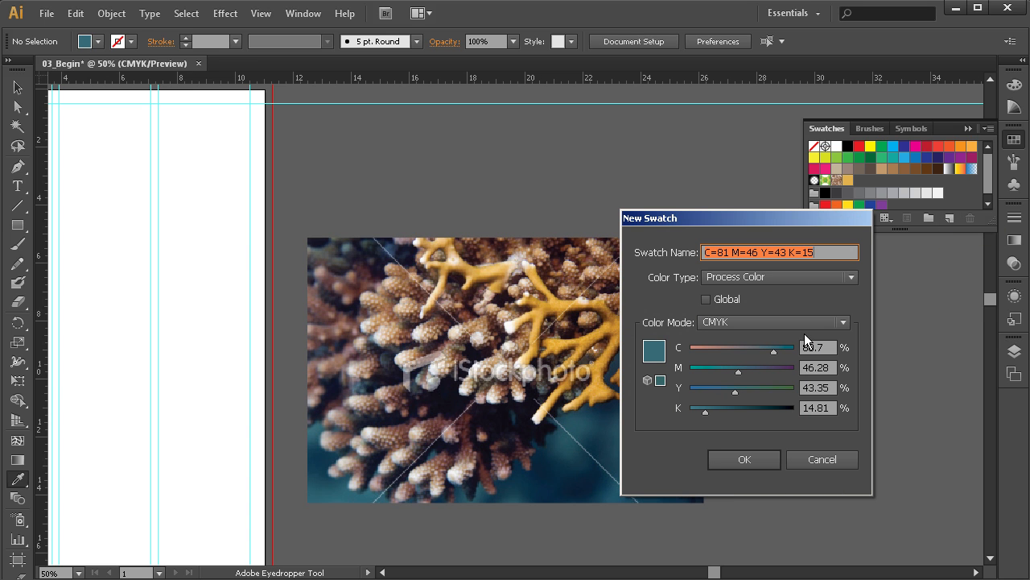
left_click_drag(704, 411, 697, 411)
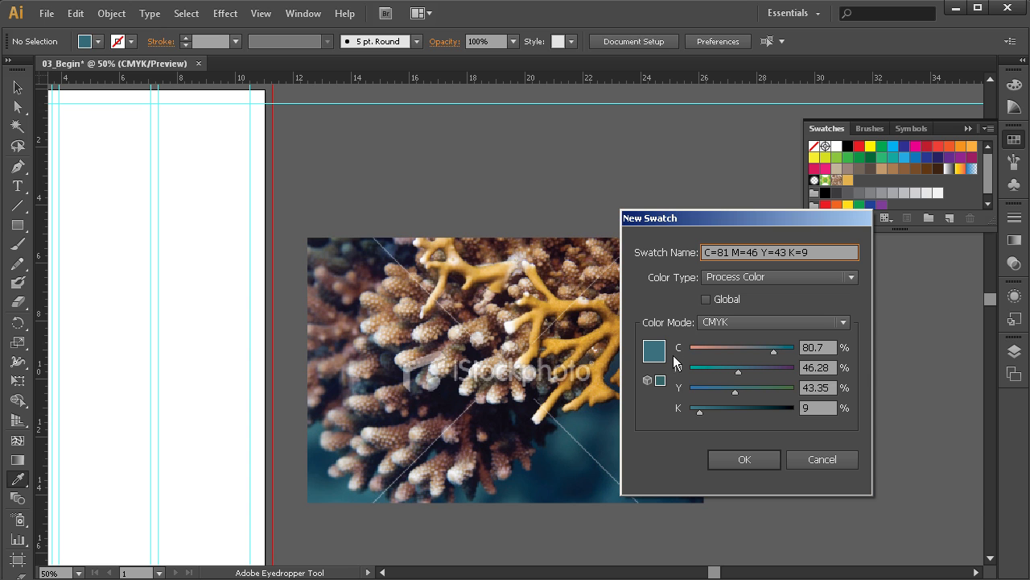
left_click(742, 462)
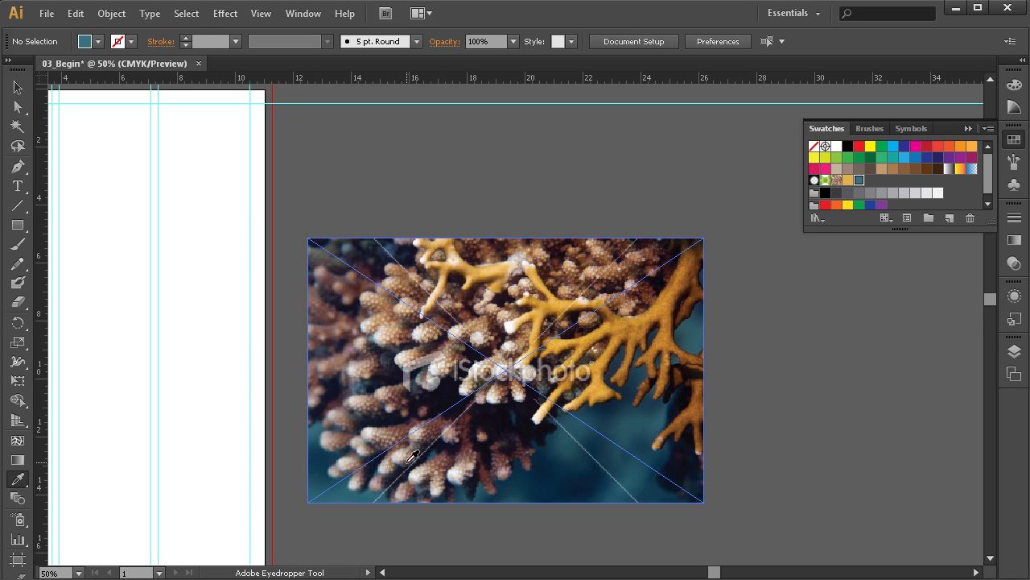
- Sample a dark navy shade from the photo and save it as a process swatch, C=94 M=79 Y=50 K=60
left_click(589, 481)
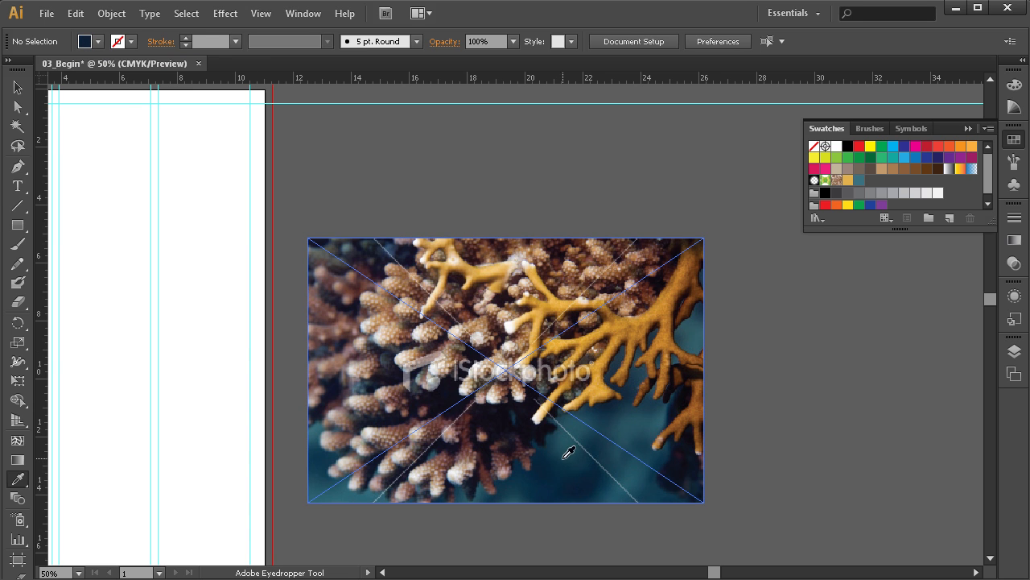
left_click(524, 418)
left_click(587, 483)
key("ctrl+shift+a")
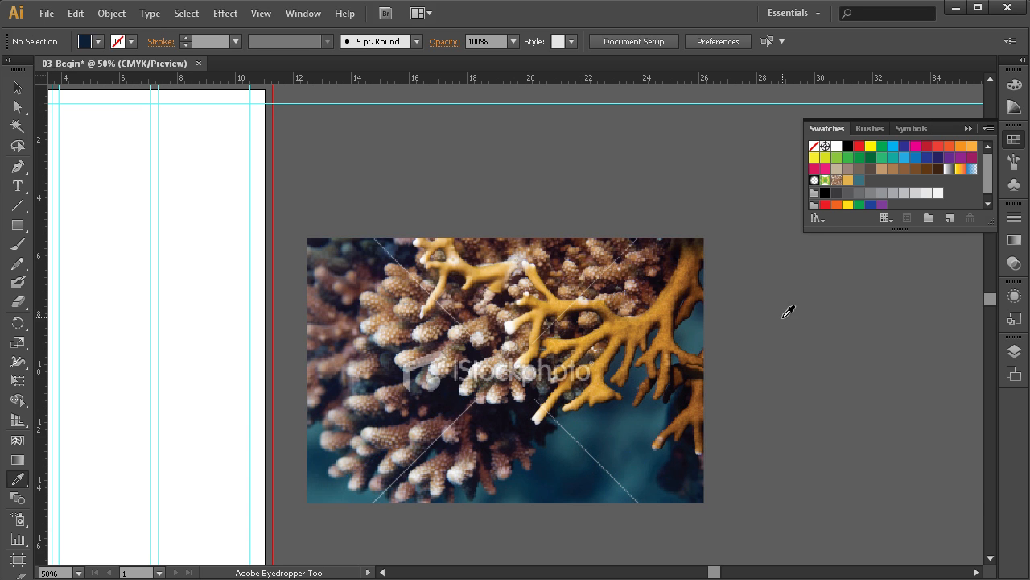
left_click(950, 218)
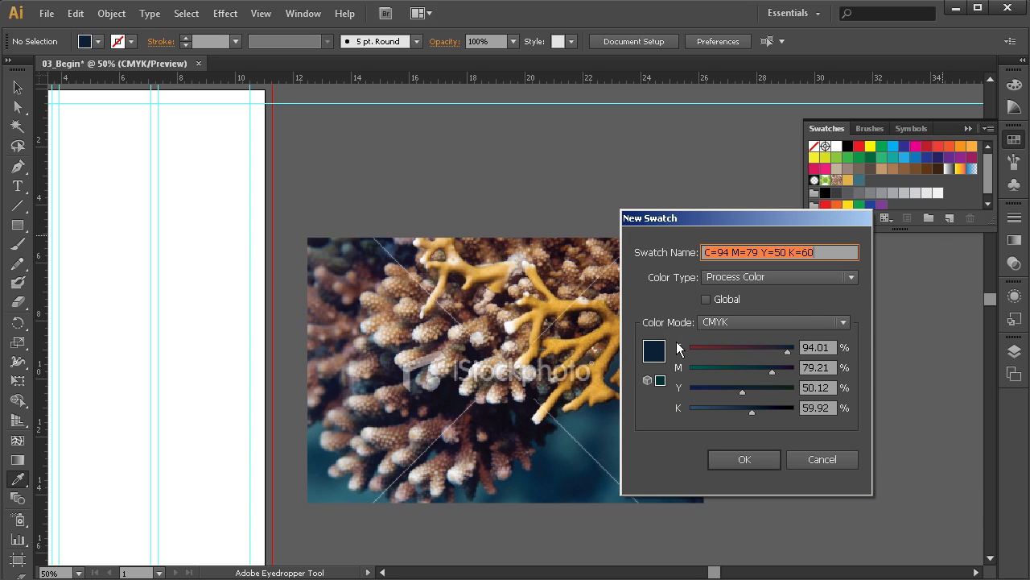
left_click(740, 462)
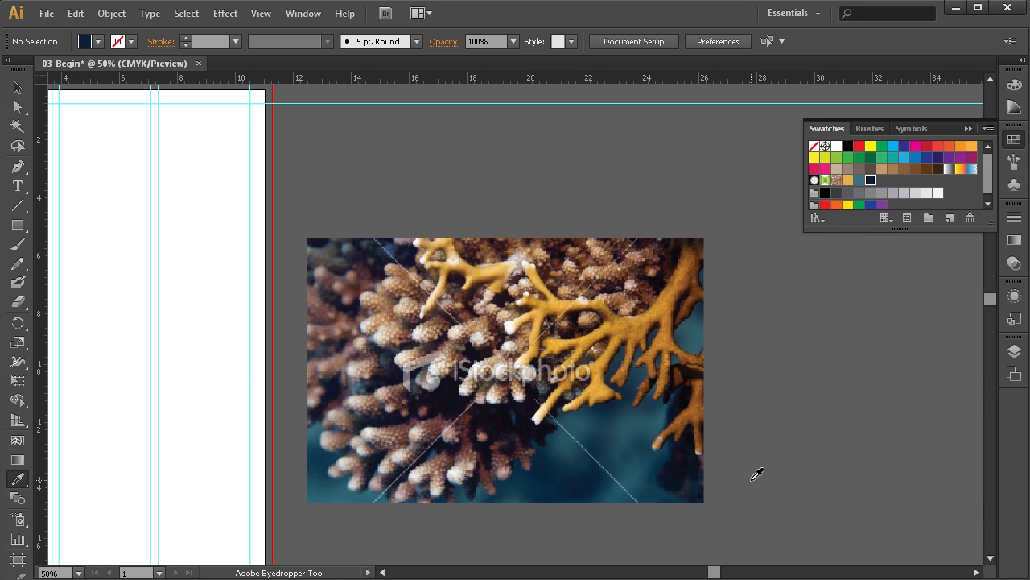
- Sample a pinkish-brown coral shade from the photo, raise magenta to 72, and save it as process swatch C=43 M=72 Y=58 K=21
left_click(318, 296)
left_click(950, 216)
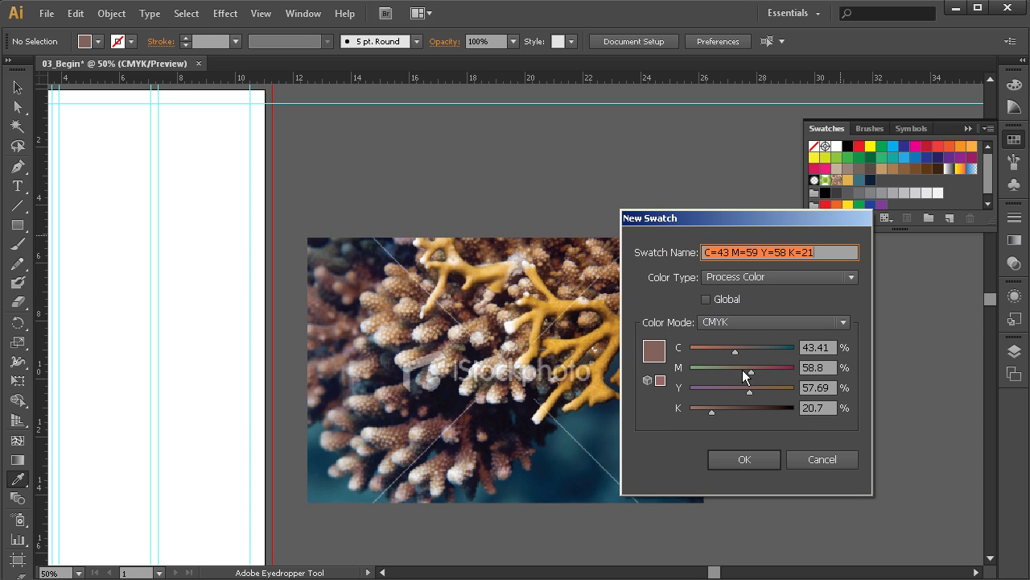
left_click_drag(752, 374, 766, 374)
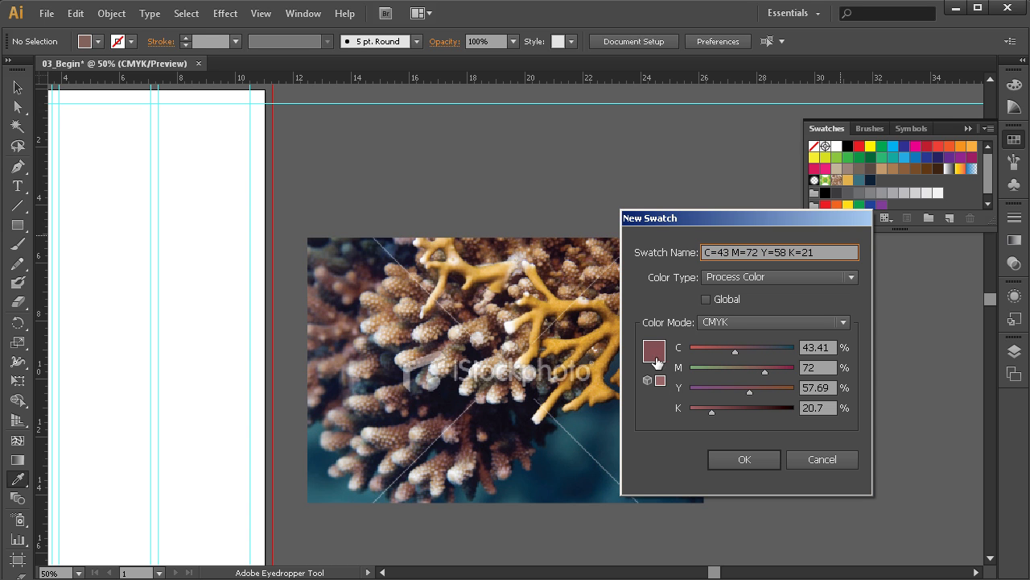
left_click(754, 460)
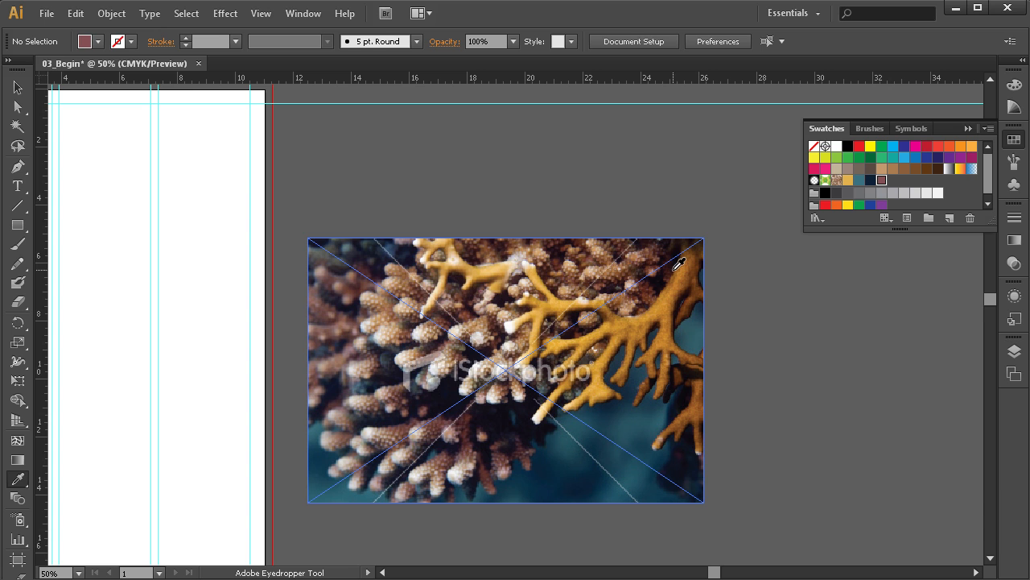
- Sample a dark red-brown shade from the photo, lower black to 44, and save it as process swatch C=40 M=81 Y=79 K=44
left_click(676, 303)
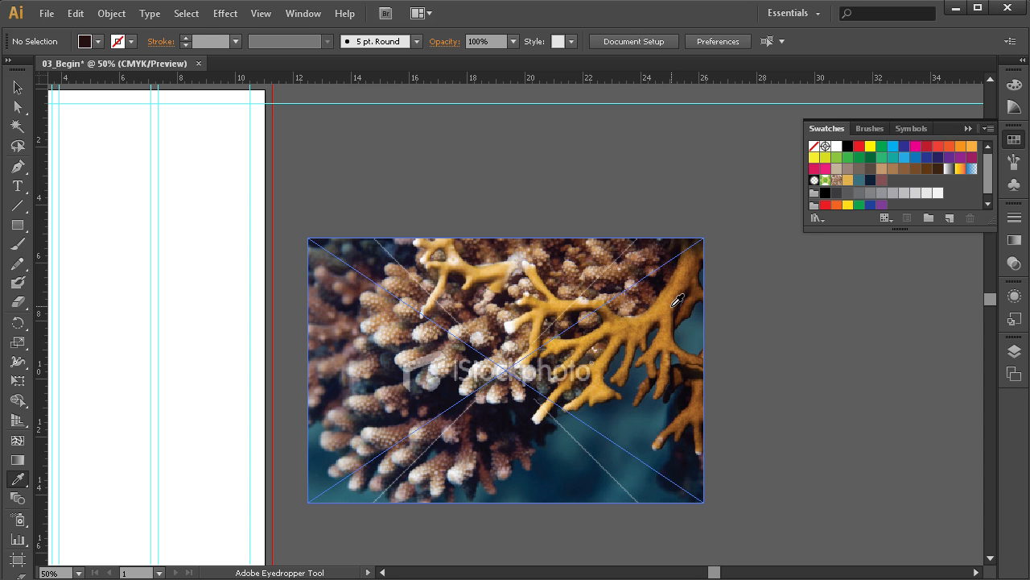
left_click(674, 277)
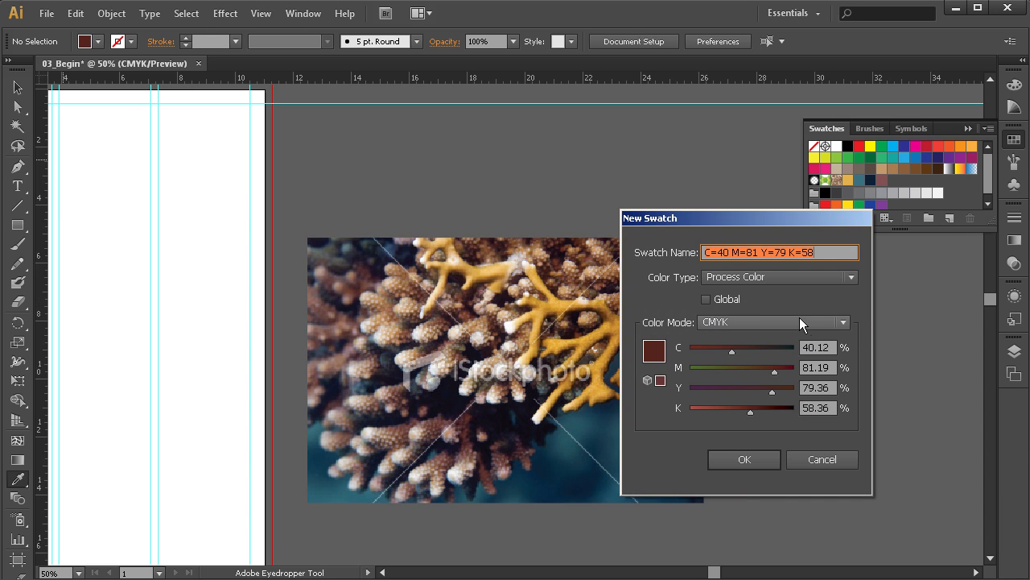
left_click(749, 411)
left_click_drag(743, 411, 735, 412)
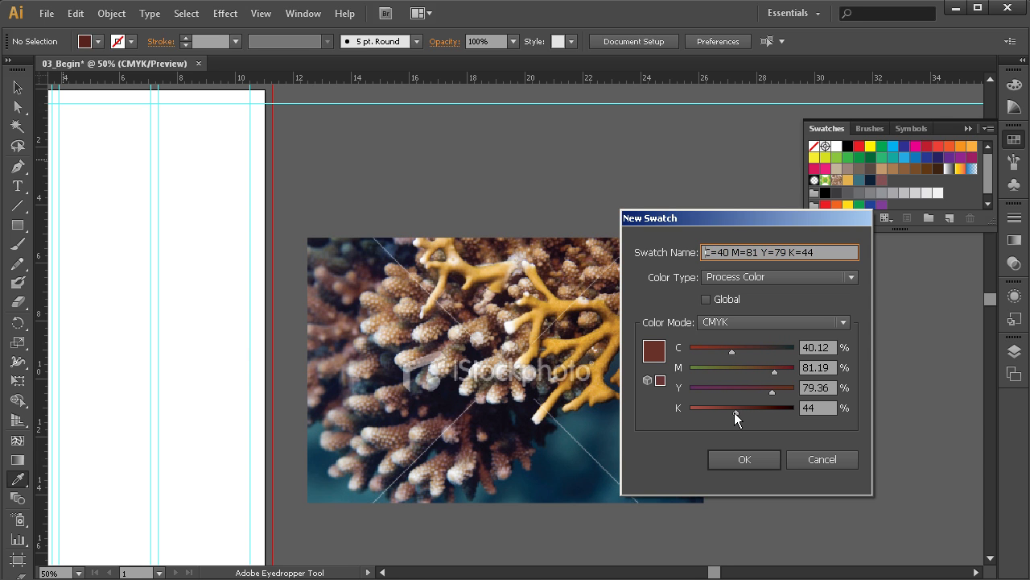
left_click(749, 461)
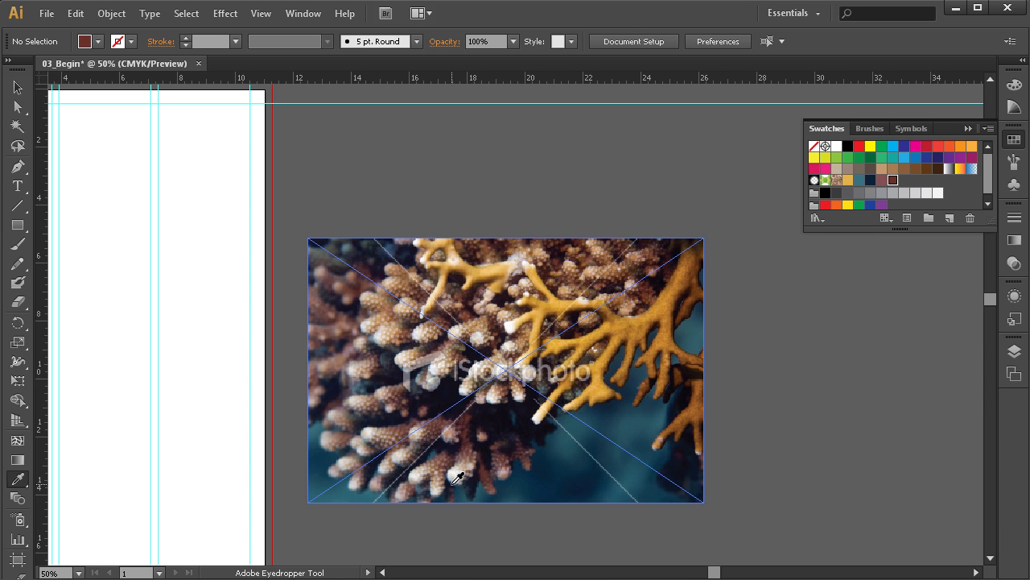
- Sample the pale off-white coral tip colour and save it as a process swatch, C=9 M=11 Y=13 K=0
left_click(483, 335)
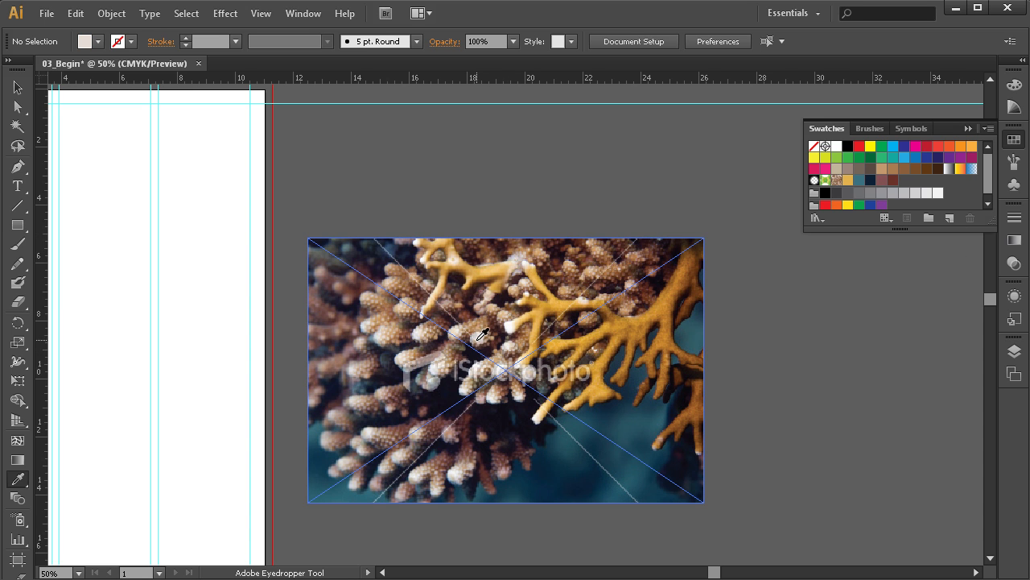
left_click(949, 217)
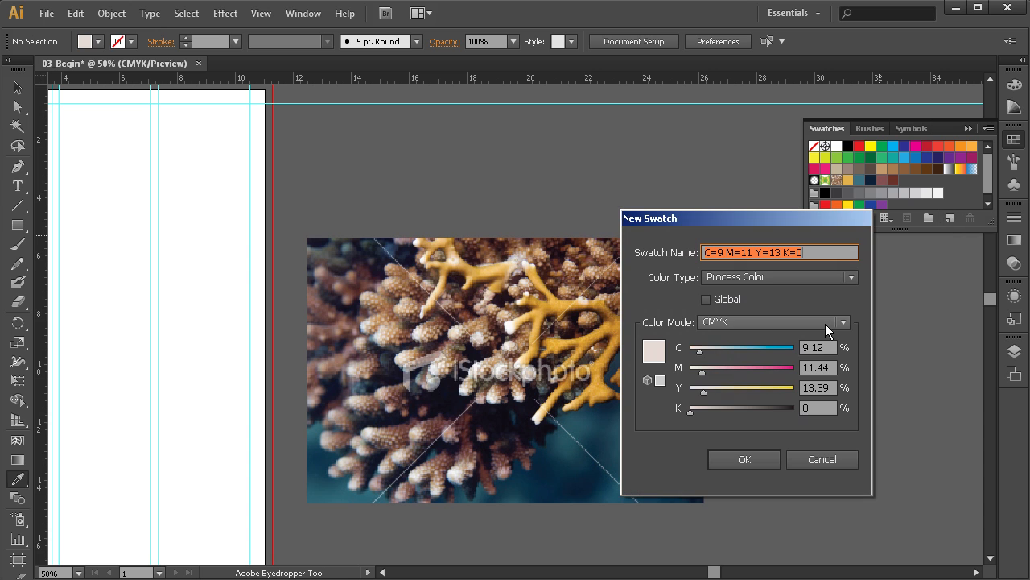
left_click(742, 458)
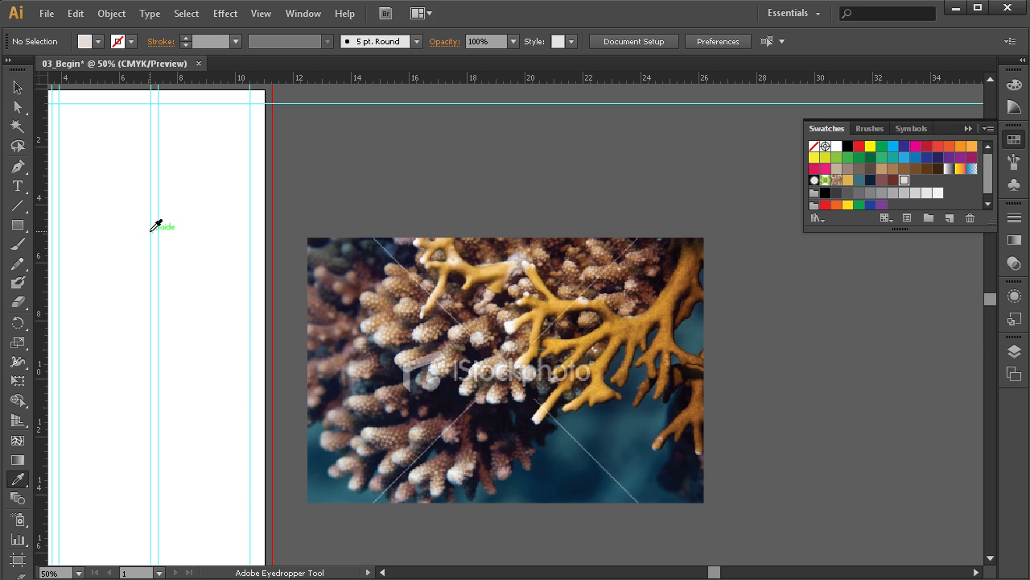
- Delete the coral photo from the pasteboard
left_click(16, 89)
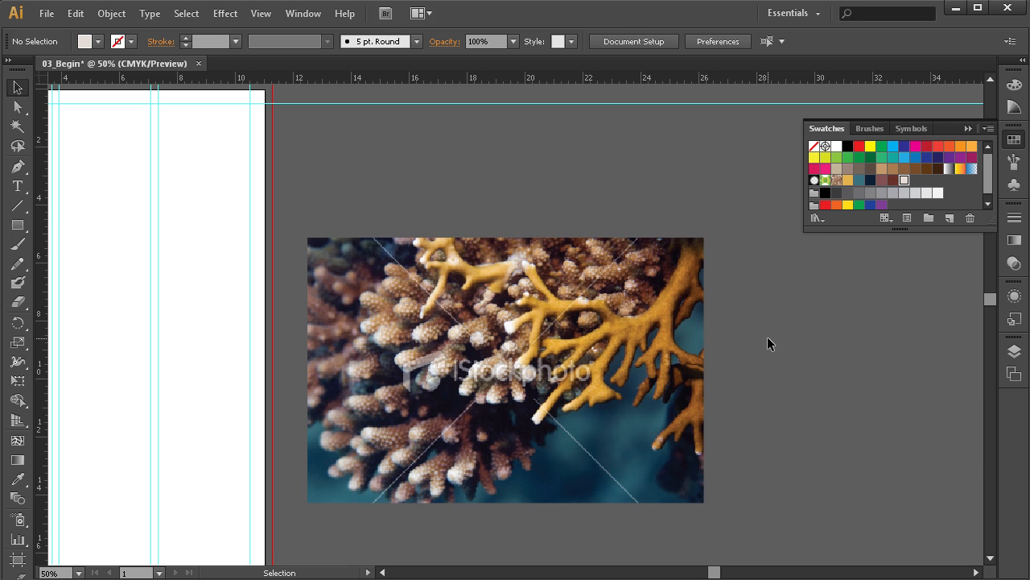
left_click(475, 317)
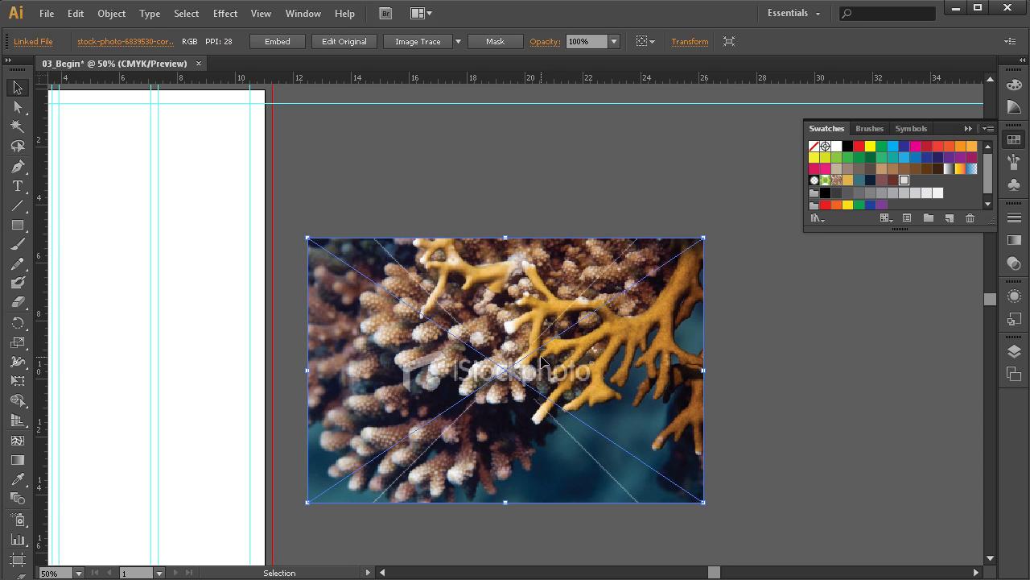
key("Delete")
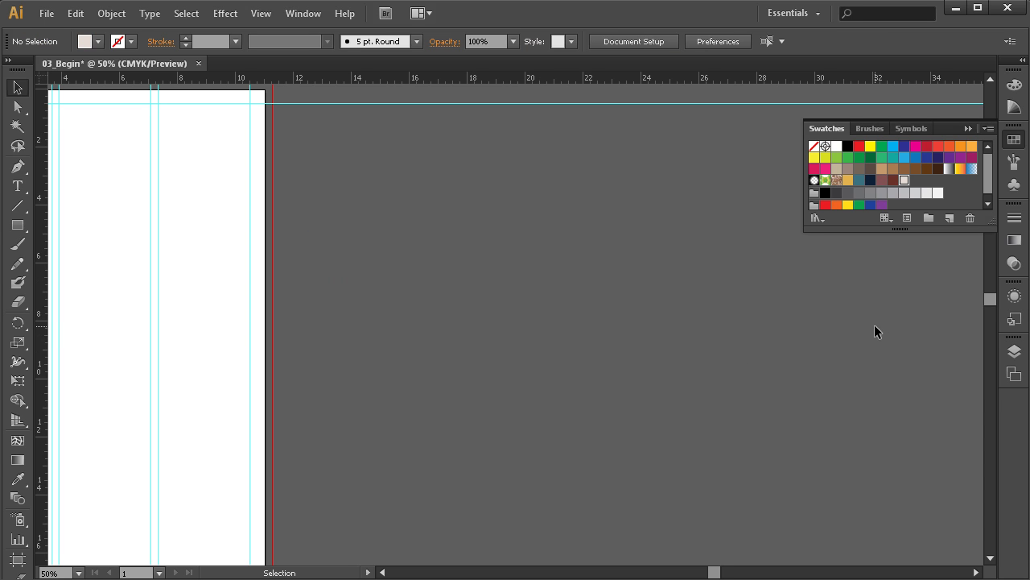
- Add point text reading "PF DiN" on the empty pasteboard to the left of the artboard's upper part
key("z")
left_click(369, 368, "alt")
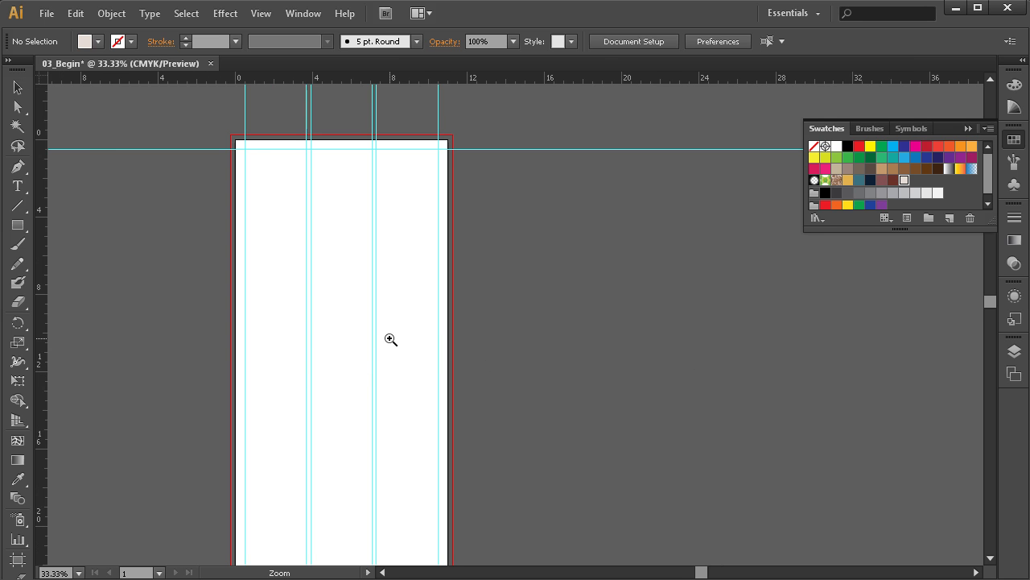
left_click(390, 339)
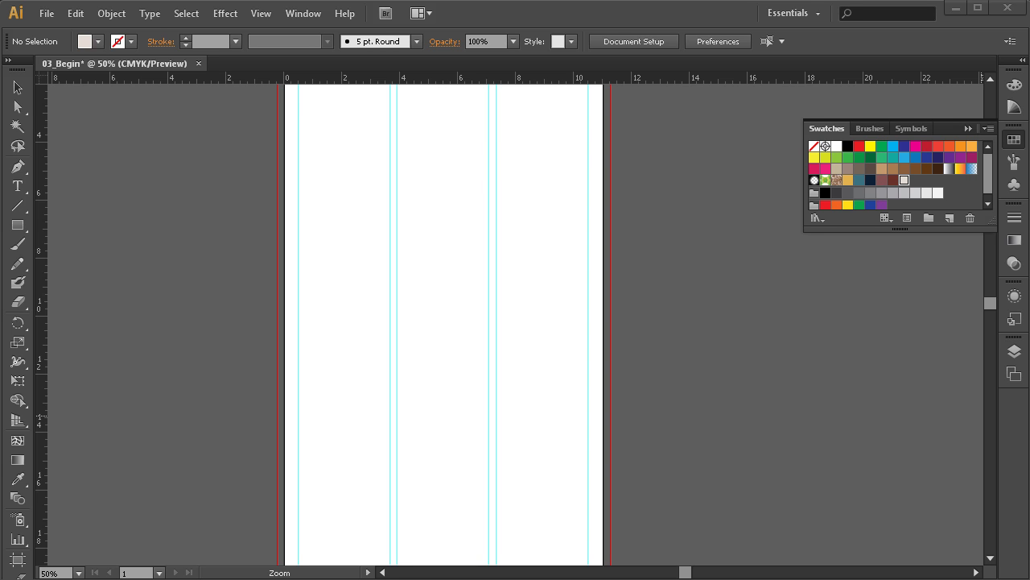
key("alt+Tab")
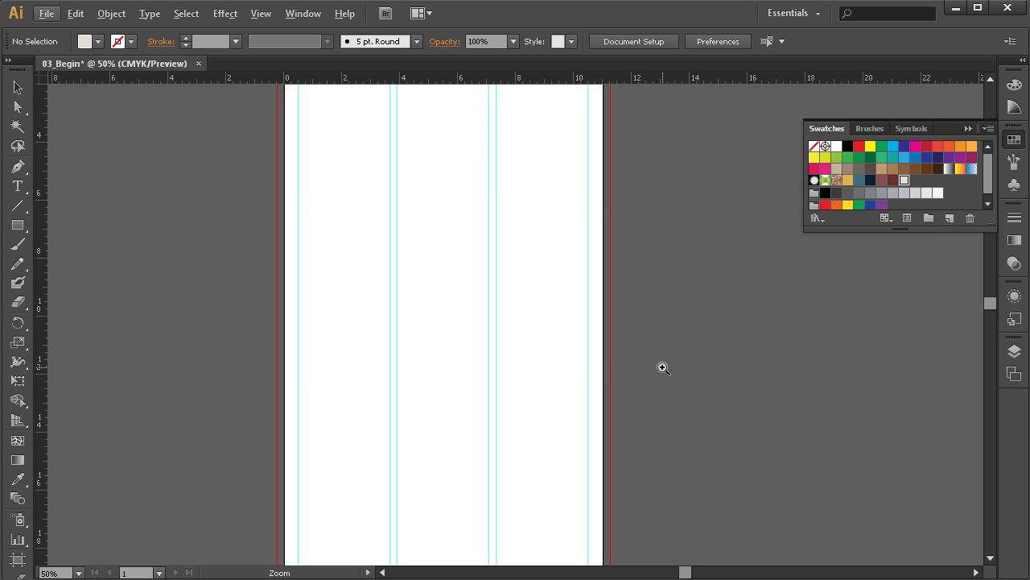
left_click(22, 191)
key("space")
left_click_drag(138, 174, 339, 245)
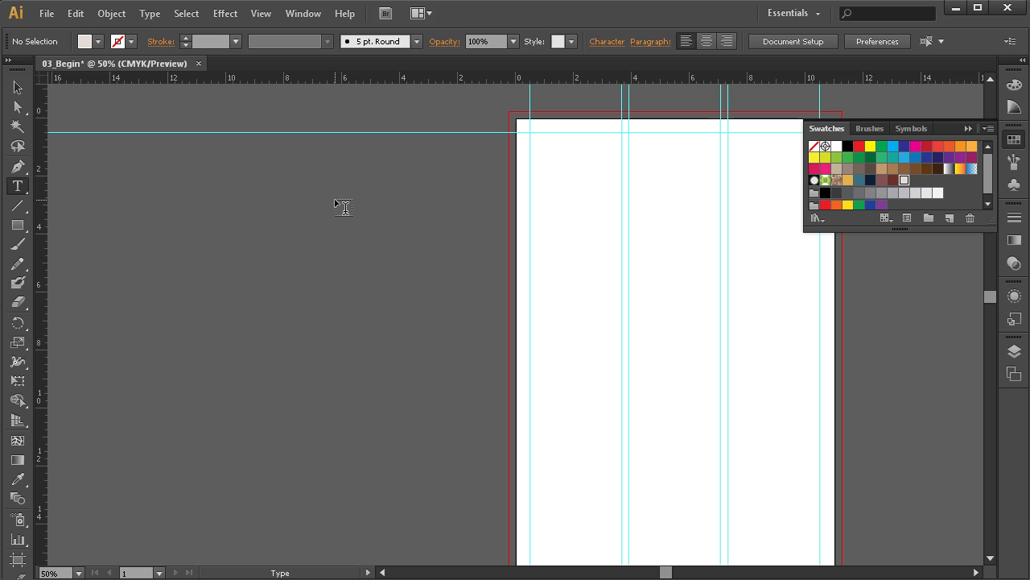
left_click(335, 199)
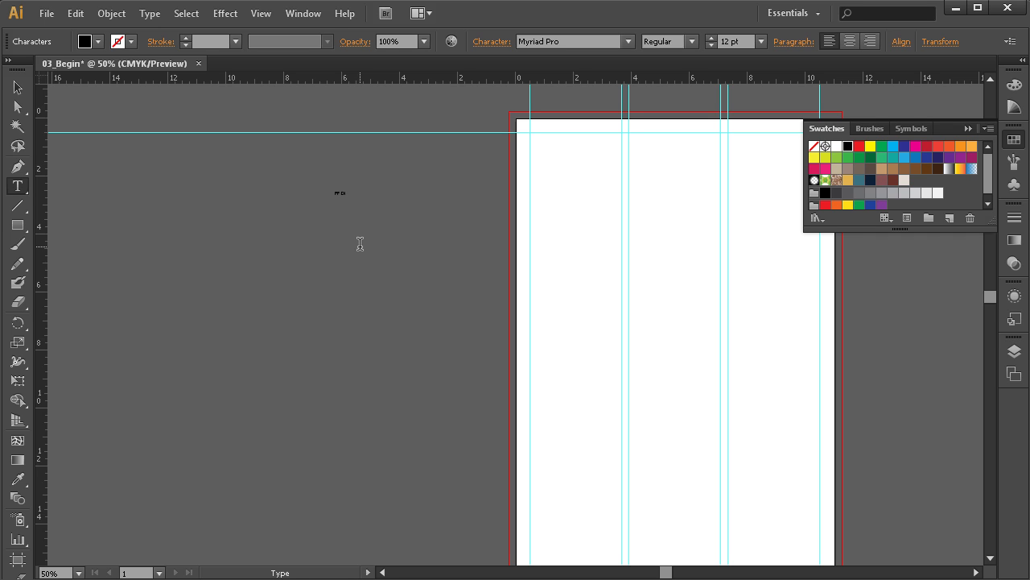
- Set the font size of the pasteboard text to 100 pt
left_click(17, 87)
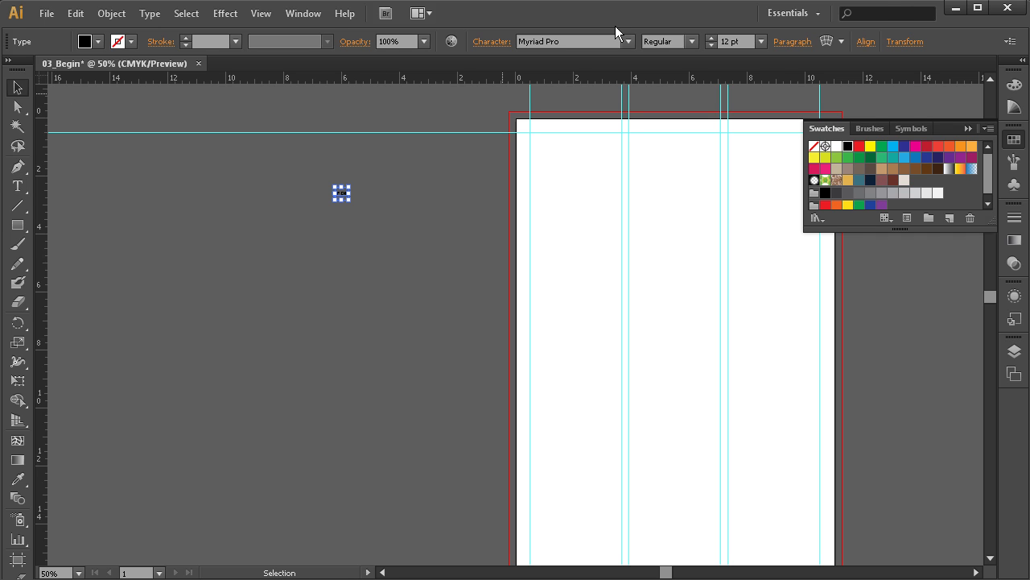
left_click(746, 40)
type("100")
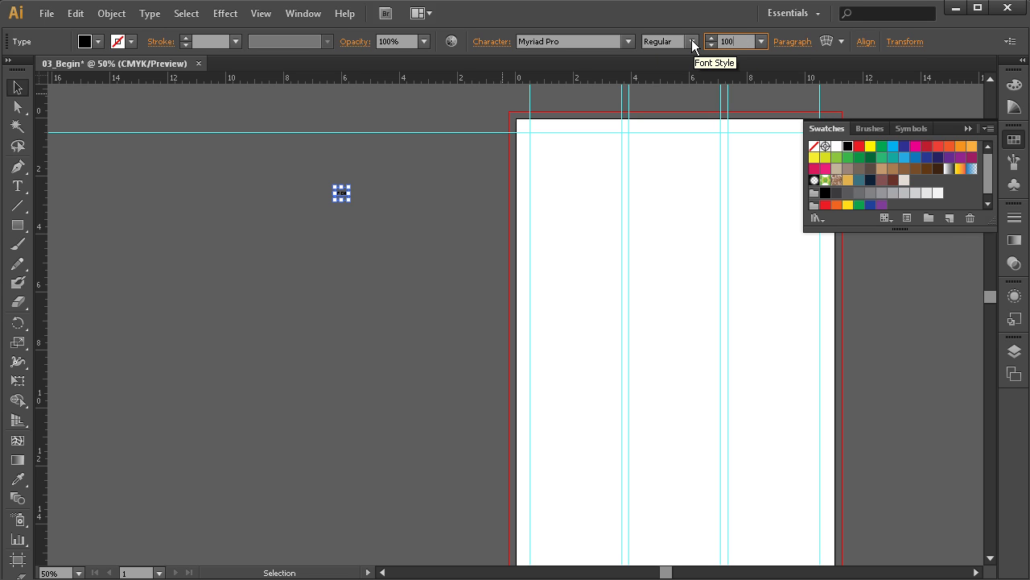
key("Return")
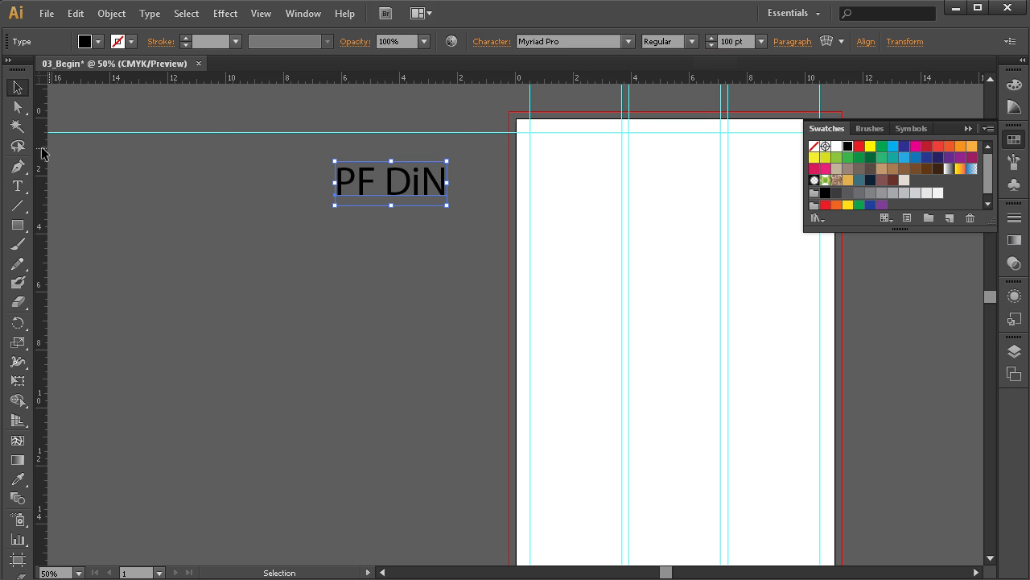
- Correct the text to read "PF DIN" in capitals and place a duplicate of it directly below
left_click(18, 185)
left_click_drag(422, 182, 413, 180)
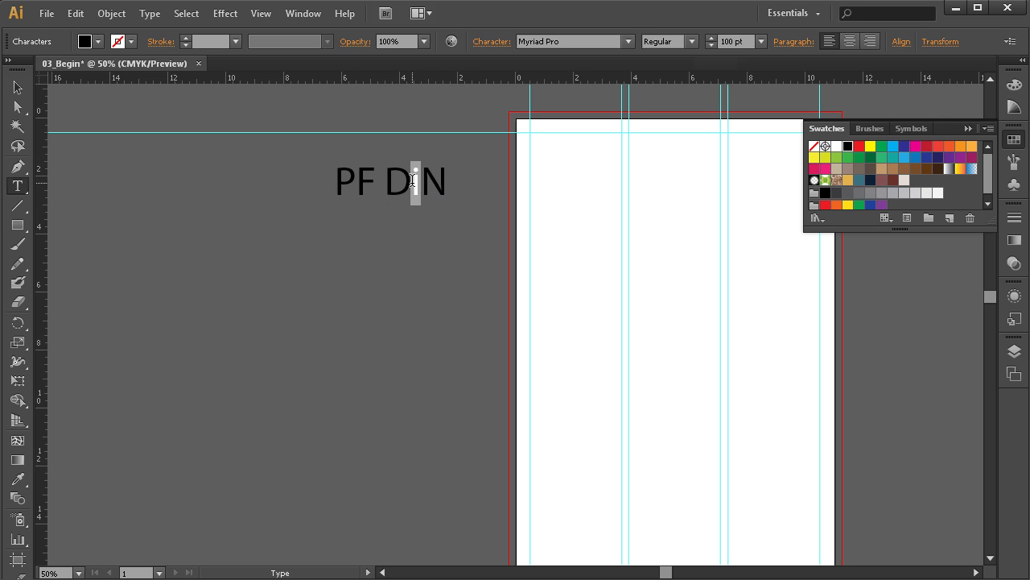
type("I")
key("Escape")
left_click_drag(428, 188, 374, 220)
- Set the font of the lower "PF DIN" copy to Adobe Garamond Pro
left_click(17, 186)
left_click(585, 41)
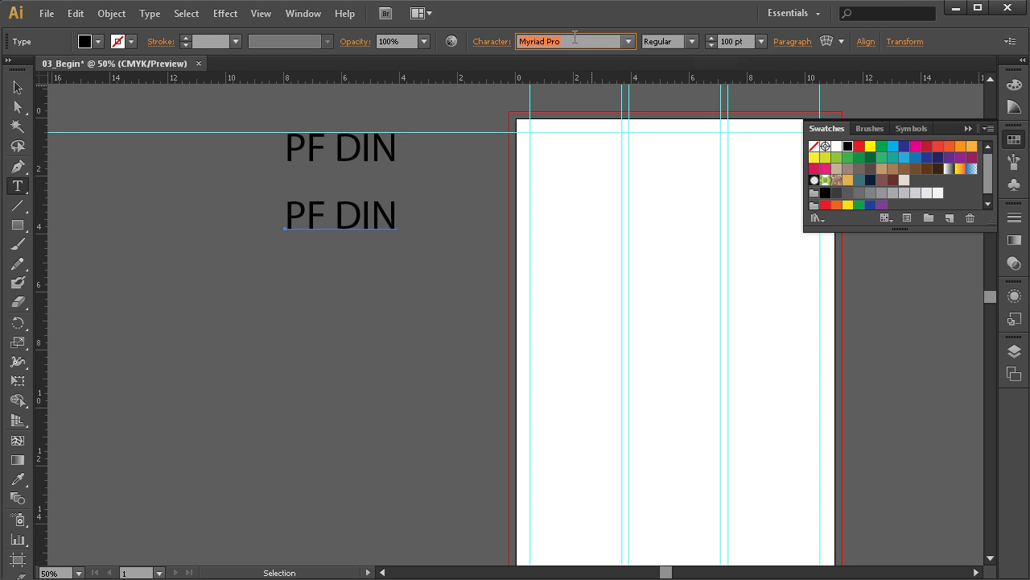
type("Garamond")
key("Return")
left_click(575, 37)
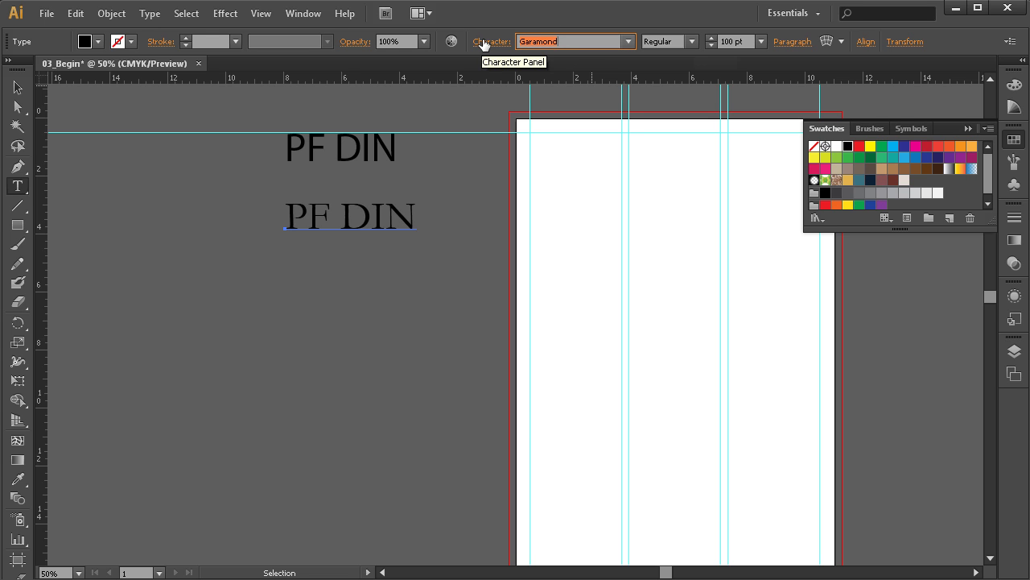
type("Adobe C")
key("Return")
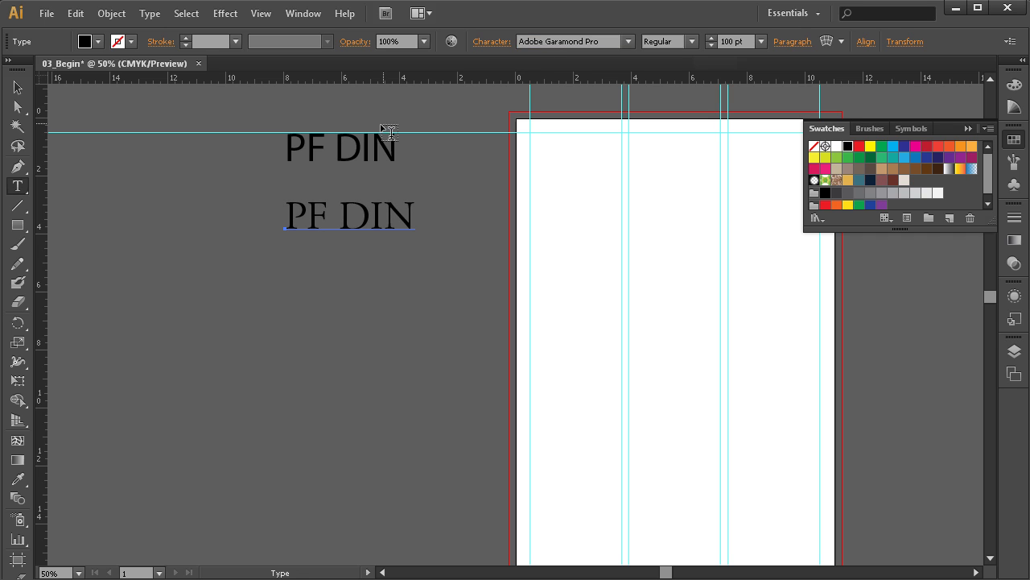
- Set the font of the upper "PF DIN" text to PF Din Text Comp Pro
left_click(20, 95)
left_click(376, 152)
left_click(599, 41)
type("PF")
key("Return")
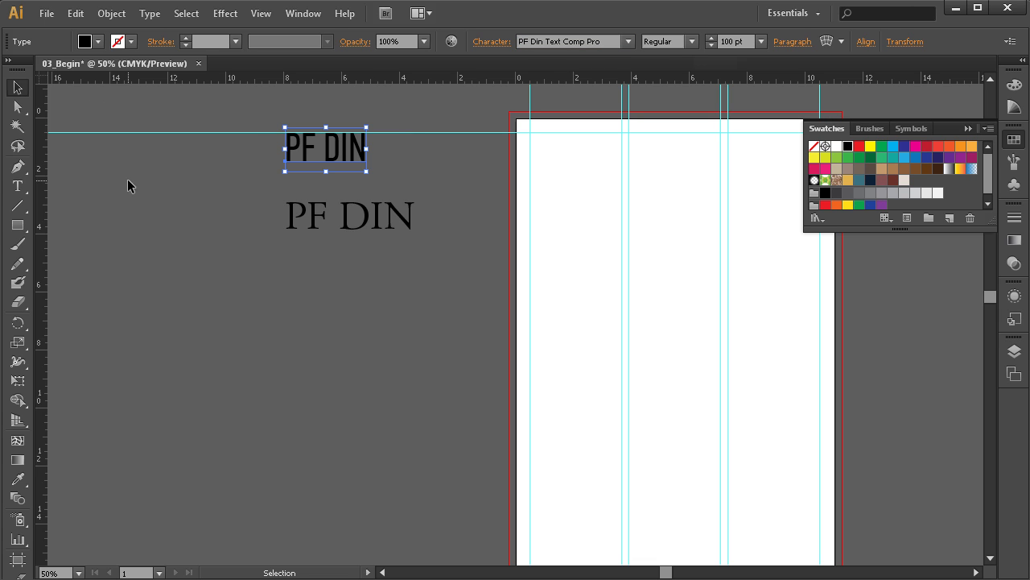
left_click(147, 190)
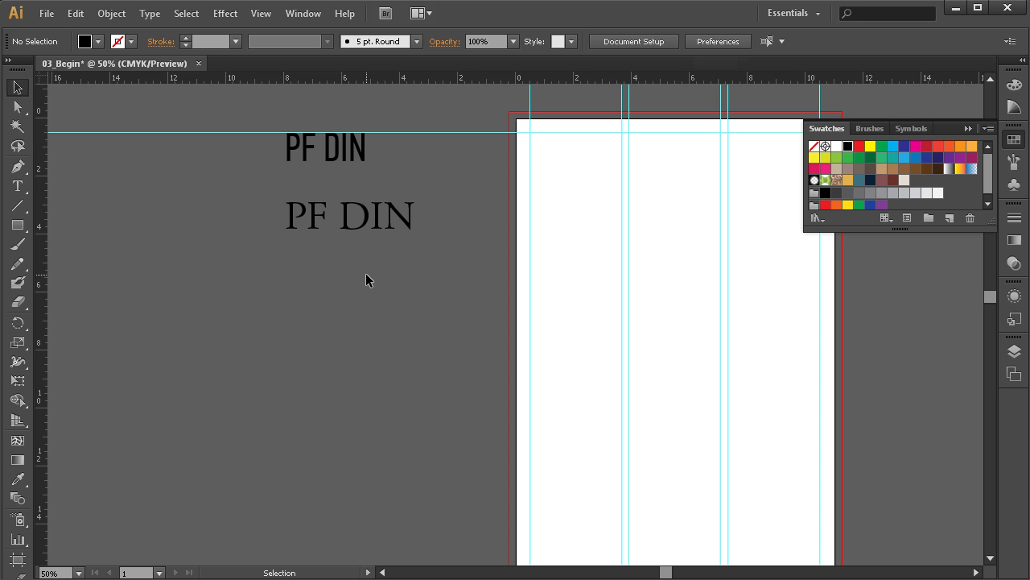
- Replace the wording of the lower text with "Adobe Garamond"
key("t")
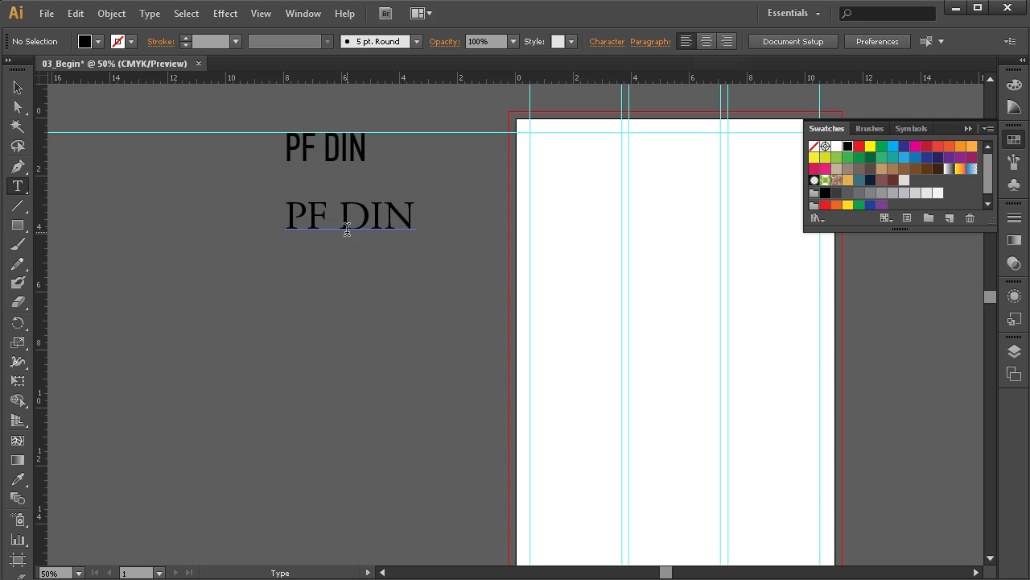
left_click(387, 218)
double_click(390, 216)
left_click_drag(415, 216, 271, 214)
type("Dobe")
key("BackSpace")
key("BackSpace")
key("BackSpace")
key("BackSpace")
type("Adobe Garamond")
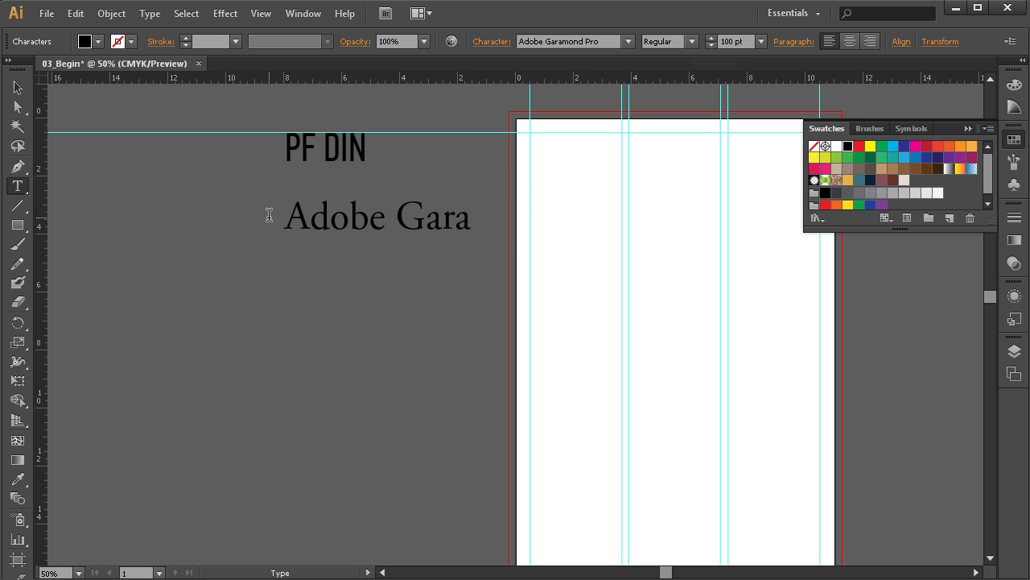
- Align the Adobe Garamond text's right edge directly under PF DIN, and move both font samples farther from the artboard
left_click(18, 87)
left_click_drag(469, 225, 272, 196)
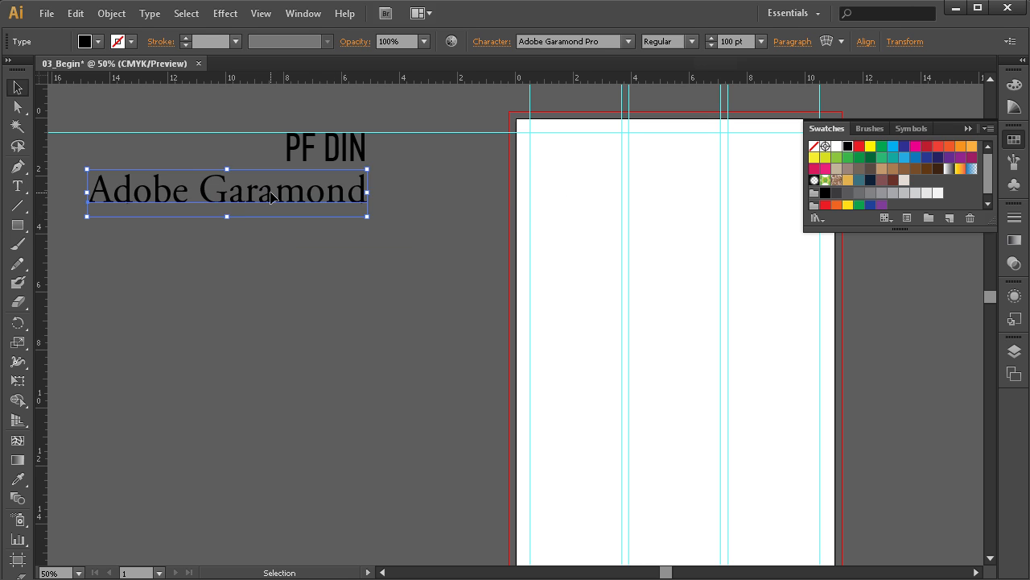
left_click(326, 243)
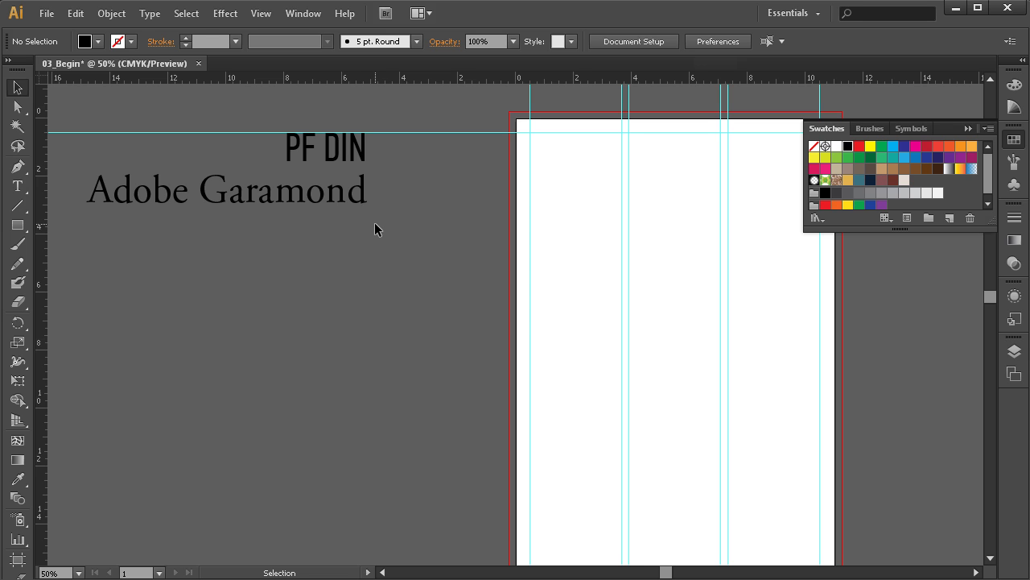
left_click_drag(398, 139, 203, 203)
left_click(431, 222)
- Draw two black rectangles outside the artboard, one about 14.8 in wide along its top edge and one about 5 by 9.2 in along its left edge
left_click_drag(673, 252, 411, 291)
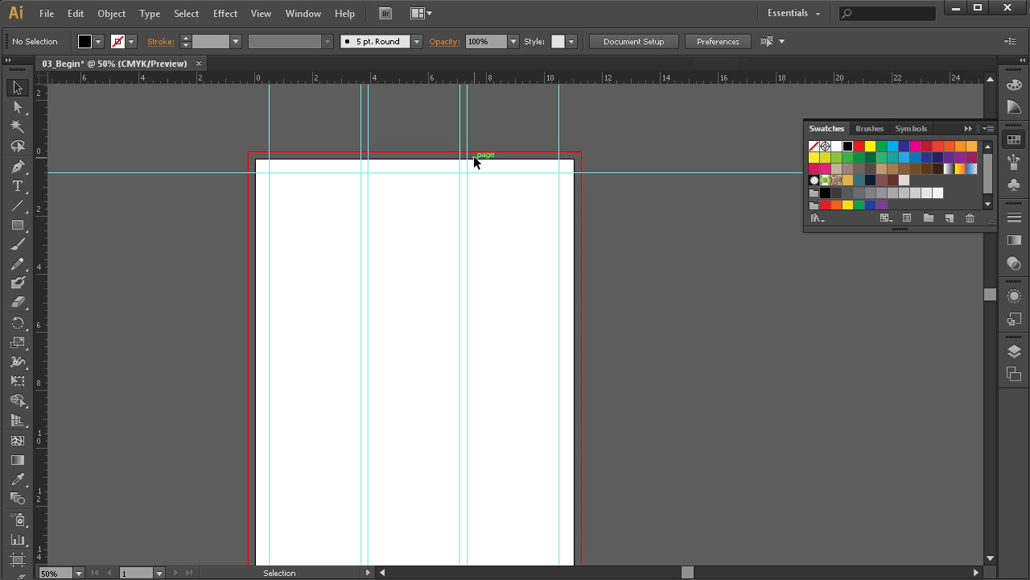
left_click(18, 226)
left_click_drag(191, 96, 601, 159)
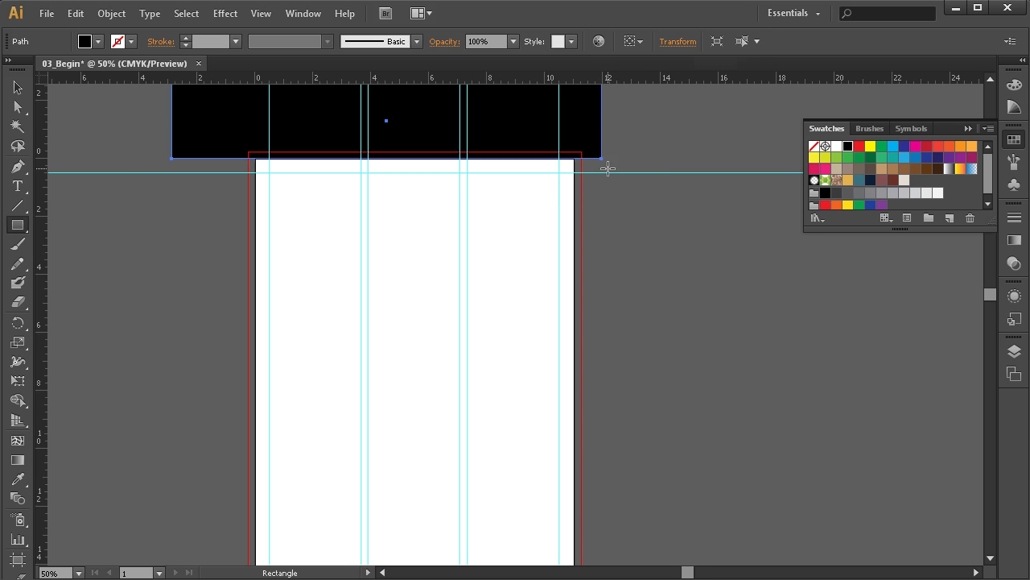
left_click_drag(110, 125, 257, 395)
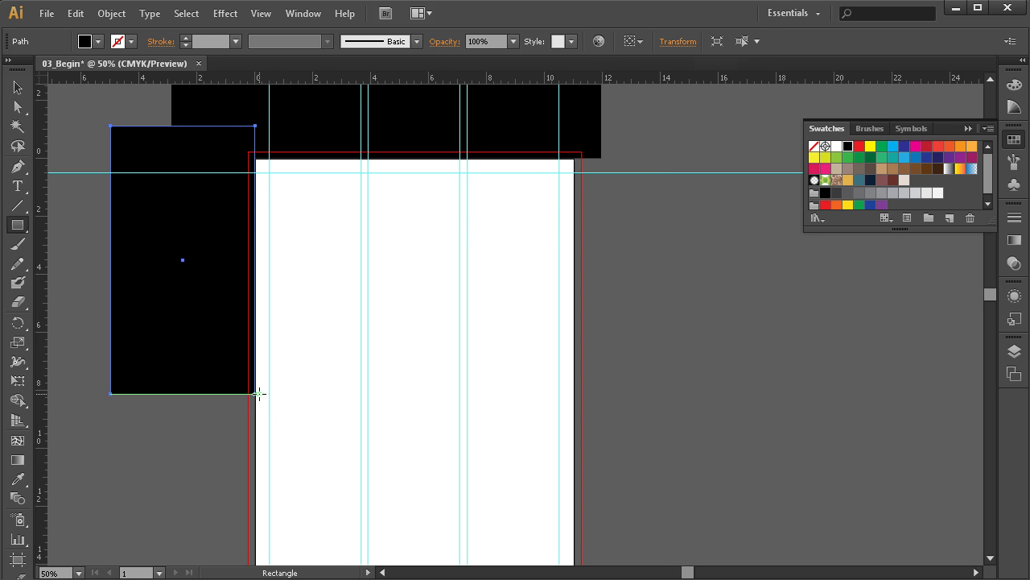
- Stretch the left black rectangle's lower edge down to about 25 in on the vertical ruler
left_click_drag(284, 478, 372, 216)
left_click(18, 87)
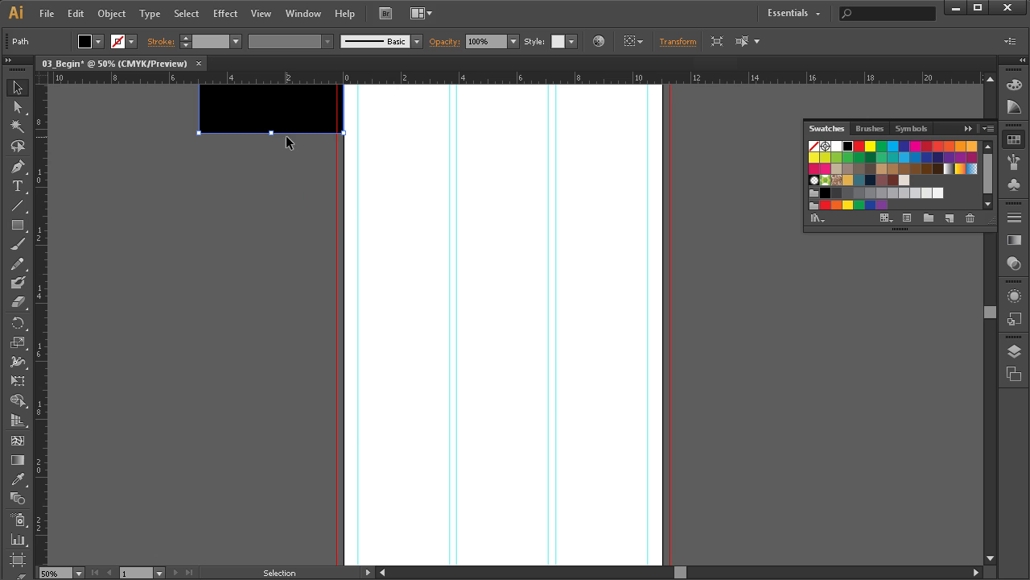
left_click_drag(272, 133, 288, 366)
left_click_drag(512, 326, 541, 98)
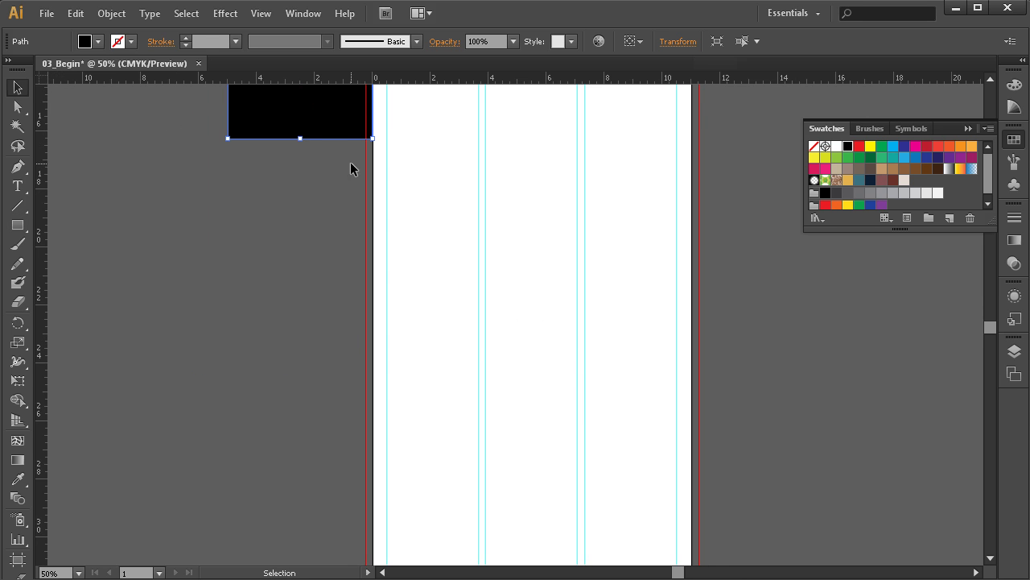
left_click_drag(303, 139, 301, 385)
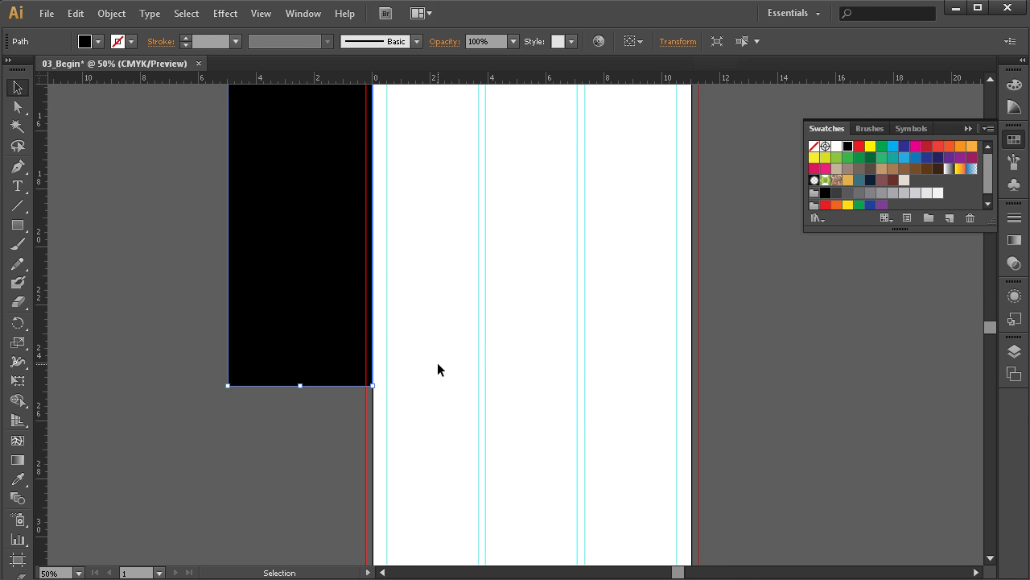
- Extend the left rectangle up to the top rectangle's upper edge and down past the artboard's bottom edge
key("z")
left_click(404, 379, "alt")
left_click(481, 366, "alt")
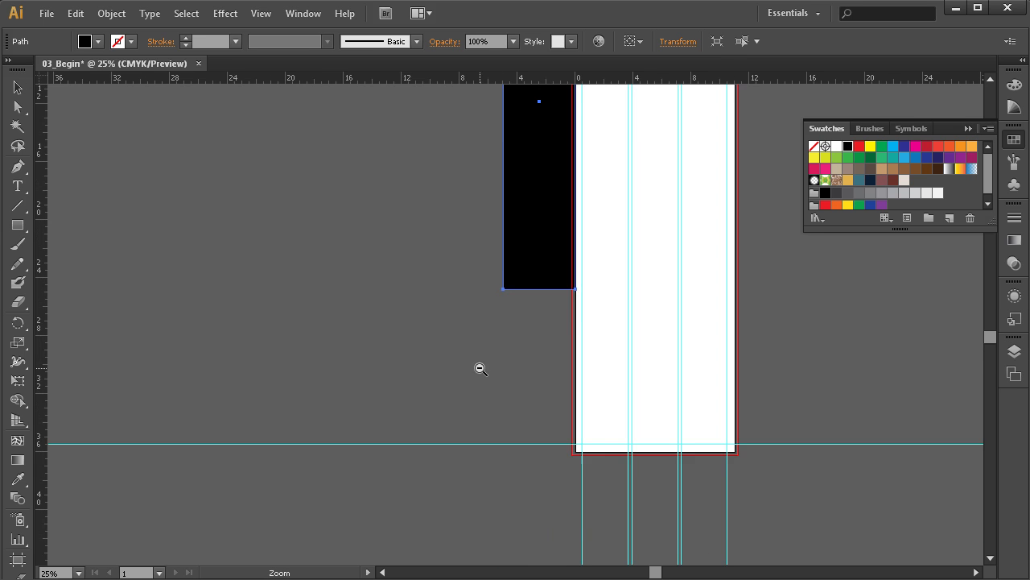
left_click(524, 314, "alt")
left_click(568, 255, "alt")
left_click(18, 87)
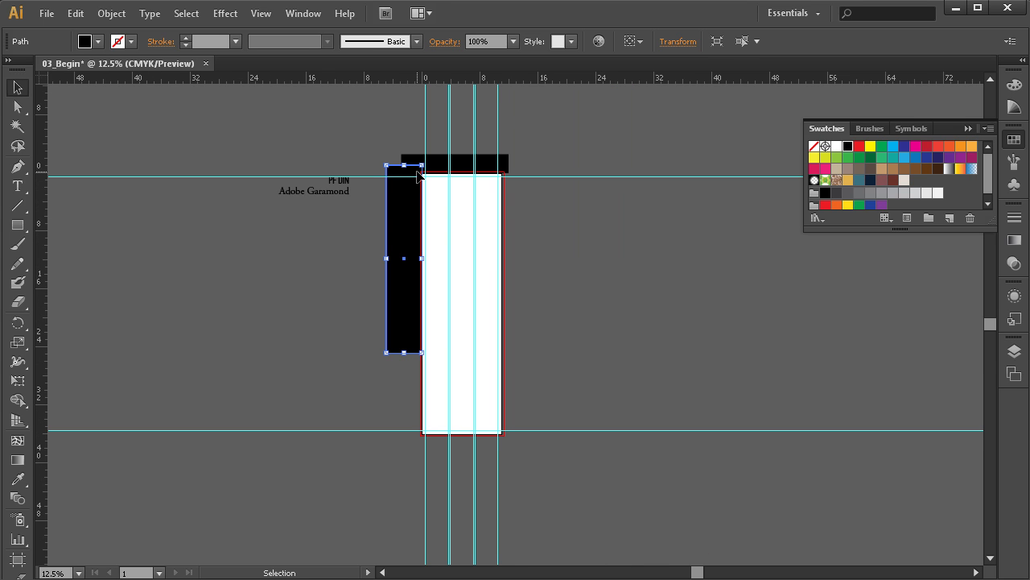
left_click_drag(405, 165, 405, 154)
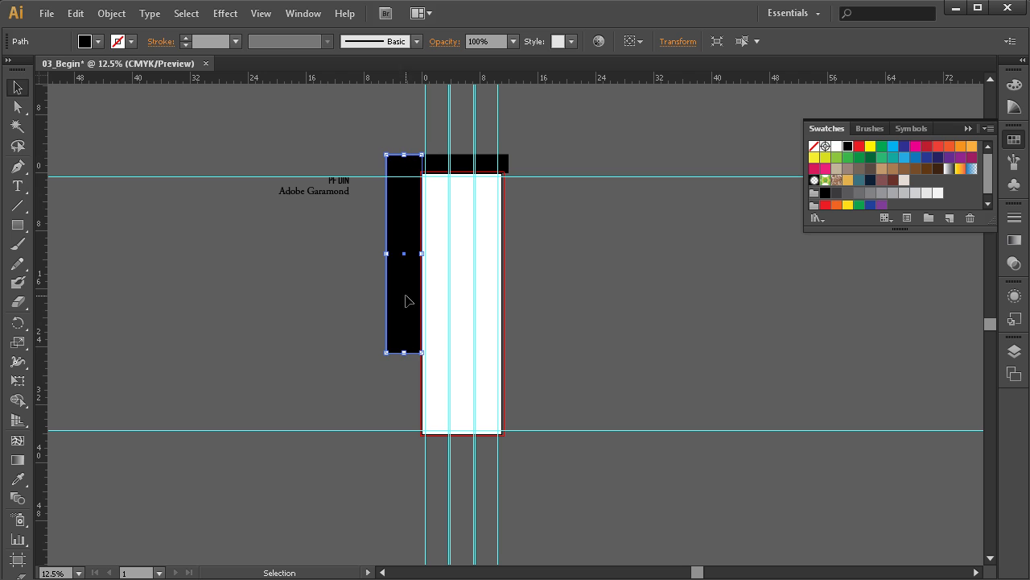
left_click_drag(405, 352, 404, 447)
- Duplicate the top rectangle along the artboard's bottom edge and the left rectangle along its right edge
left_click_drag(465, 165, 468, 448)
left_click_drag(396, 395, 507, 388)
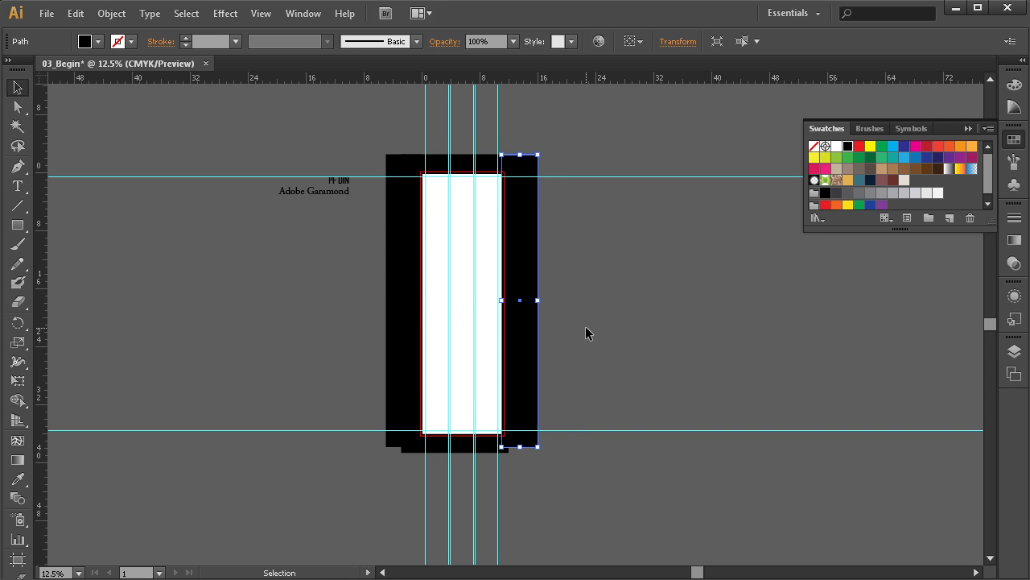
left_click(586, 334)
- Align the top black rectangle's lower edge exactly with the artboard's top edge
scroll(533, 211, "up", 9)
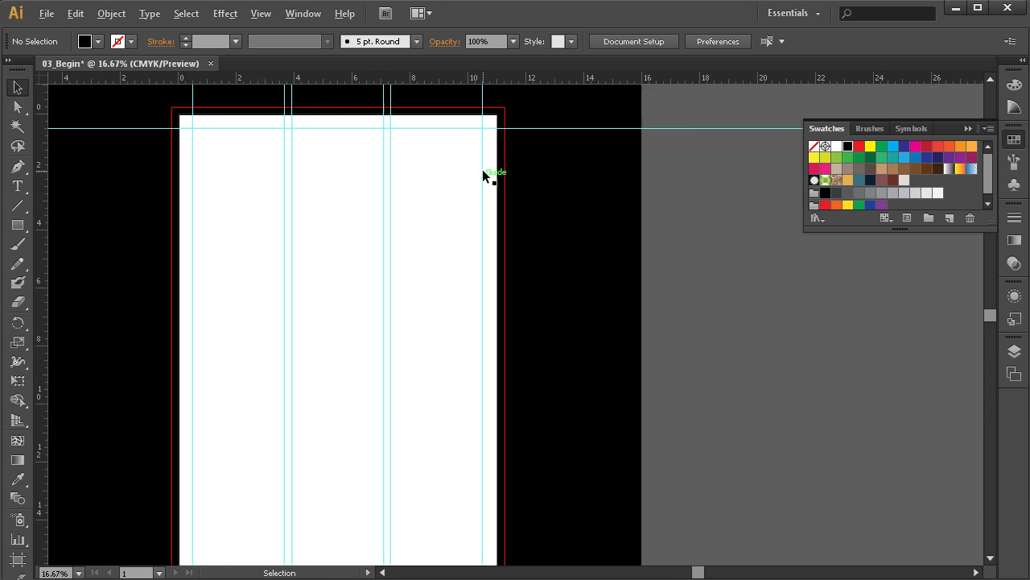
scroll(485, 121, "up", 5)
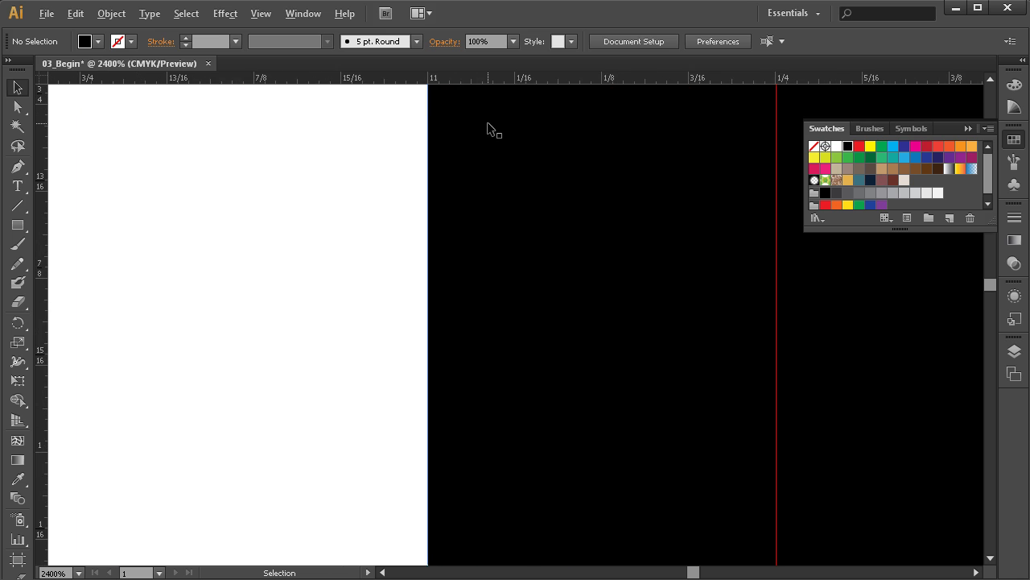
key("space")
left_click_drag(454, 336, 455, 399)
left_click_drag(482, 109, 499, 413)
left_click_drag(504, 190, 528, 351)
left_click_drag(356, 356, 569, 356)
mouse_move(497, 277)
left_mouse_down()
mouse_move(508, 249)
mouse_move(504, 270)
left_mouse_up()
- Align the left black rectangle's inner edge exactly with the artboard's left edge
left_click_drag(499, 368, 694, 359)
left_click_drag(395, 365, 692, 346)
left_click_drag(428, 343, 766, 334)
left_click_drag(244, 330, 585, 339)
left_click_drag(274, 403, 692, 316)
left_click_drag(322, 343, 692, 343)
left_click_drag(285, 357, 693, 366)
left_click_drag(515, 356, 725, 346)
left_click_drag(329, 313, 772, 304)
left_click_drag(274, 321, 883, 329)
left_click_drag(198, 325, 685, 324)
left_click_drag(556, 338, 756, 331)
left_click_drag(266, 322, 741, 321)
left_click_drag(265, 312, 740, 309)
left_click_drag(290, 311, 762, 311)
left_click_drag(222, 306, 570, 303)
key("z")
left_click(228, 265, "alt")
left_click(200, 359, "alt")
left_click(248, 350)
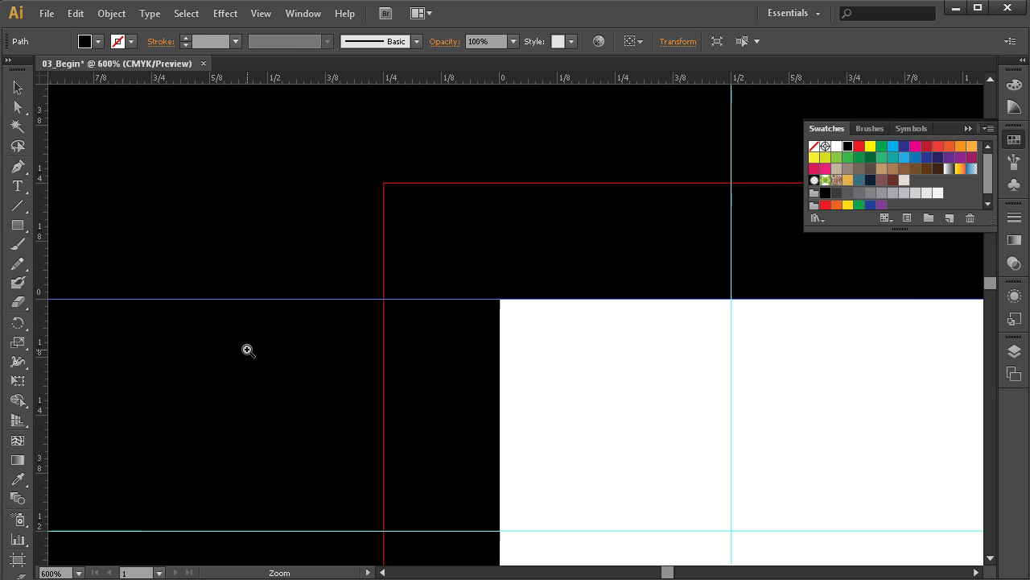
left_click(465, 331)
key("v")
left_click_drag(500, 351, 538, 352)
left_click(770, 349)
- Move the bottom black rectangle so its upper edge meets the artboard's bottom edge
key("z")
left_click(898, 384, "alt")
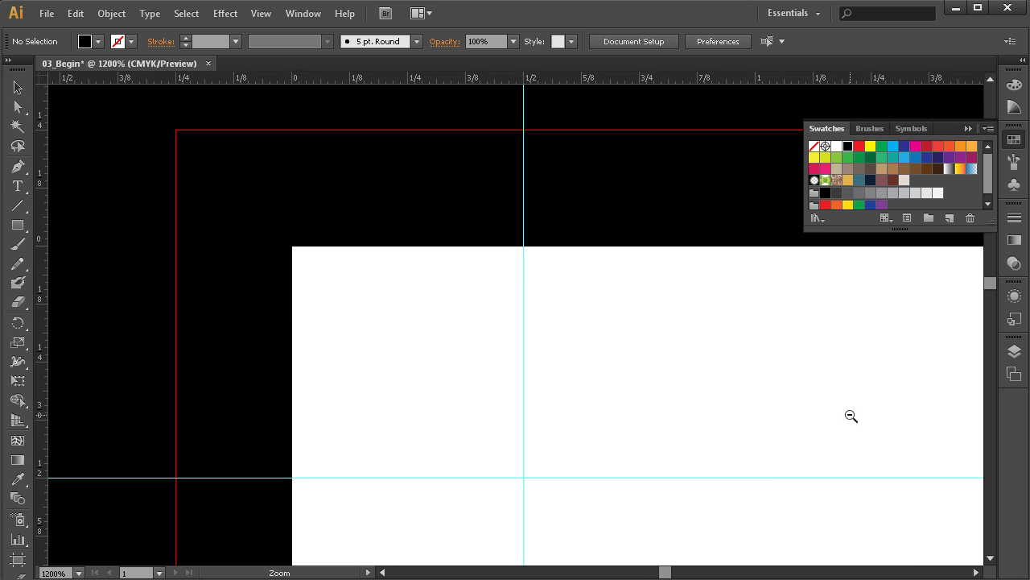
left_click(781, 469, "alt")
left_click(712, 473, "alt")
left_click(668, 469, "alt")
left_click(660, 471, "alt")
left_click(646, 473, "alt")
left_click(646, 474, "alt")
left_click(646, 475, "alt")
left_click(641, 478, "alt")
left_click(640, 479, "alt")
key("space")
left_click_drag(380, 471, 506, 164)
left_click(432, 426)
left_click(435, 422)
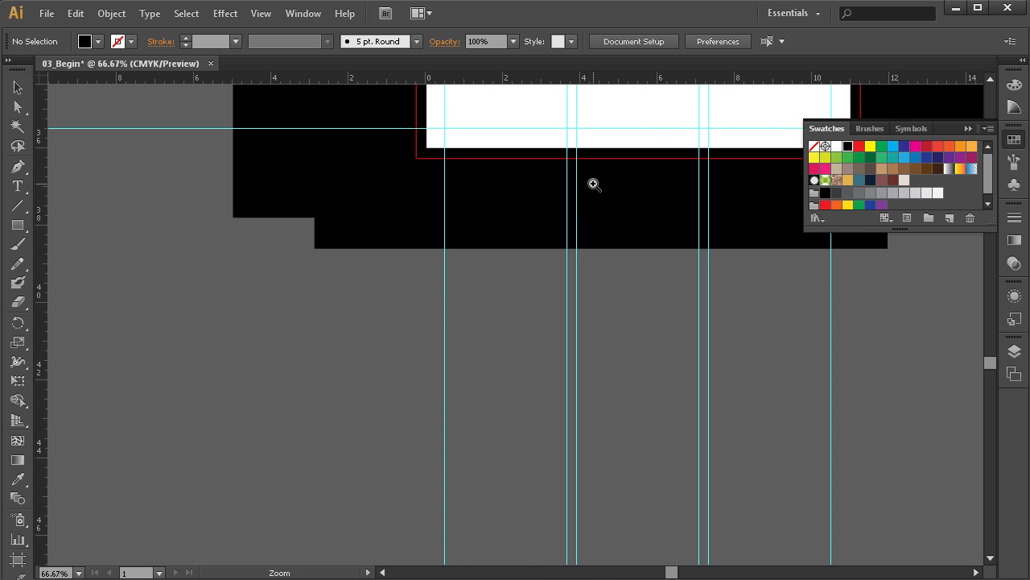
left_click(600, 306)
left_click(605, 310)
left_click(606, 311)
key("v")
left_click_drag(647, 396, 645, 415)
- Widen the bottom rectangle on both sides to the outer edges of the left and right rectangles
key("z")
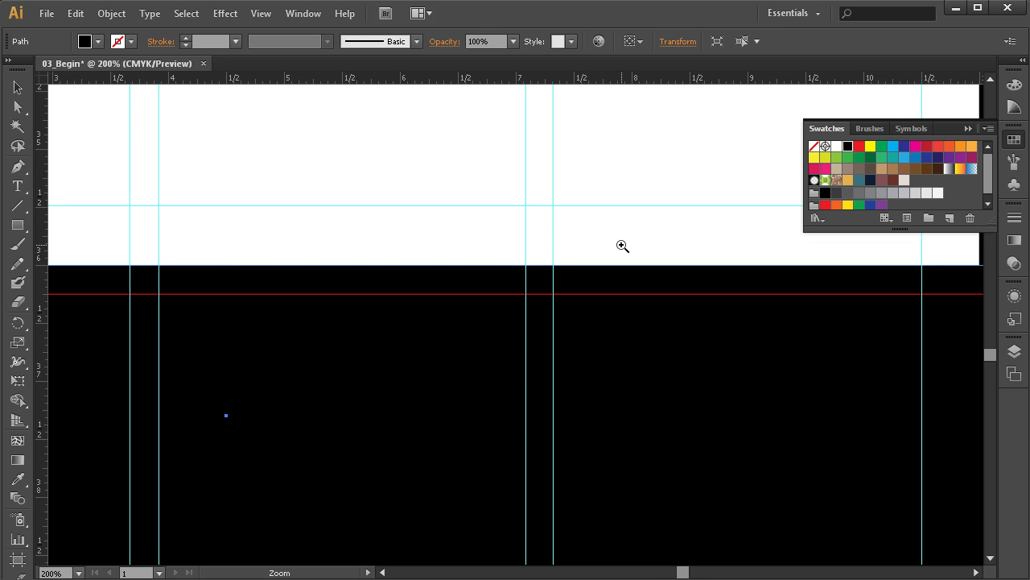
left_click(629, 242, "alt")
left_click(628, 241, "alt")
left_click(588, 279, "alt")
left_click(532, 273, "alt")
left_click(519, 262, "alt")
left_click(523, 257, "alt")
left_click(531, 252, "alt")
left_click(515, 254, "alt")
left_click(499, 255, "alt")
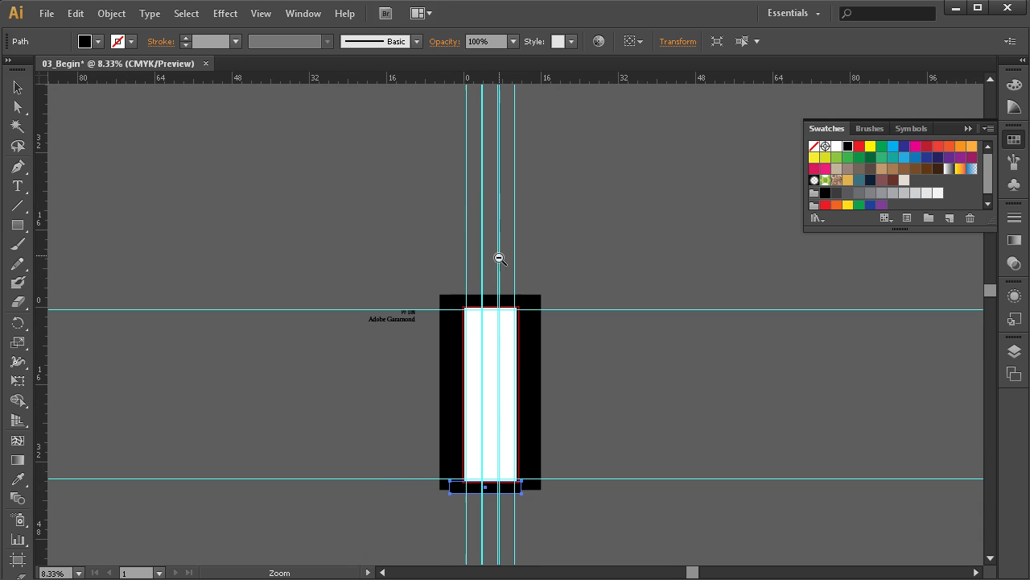
key("v")
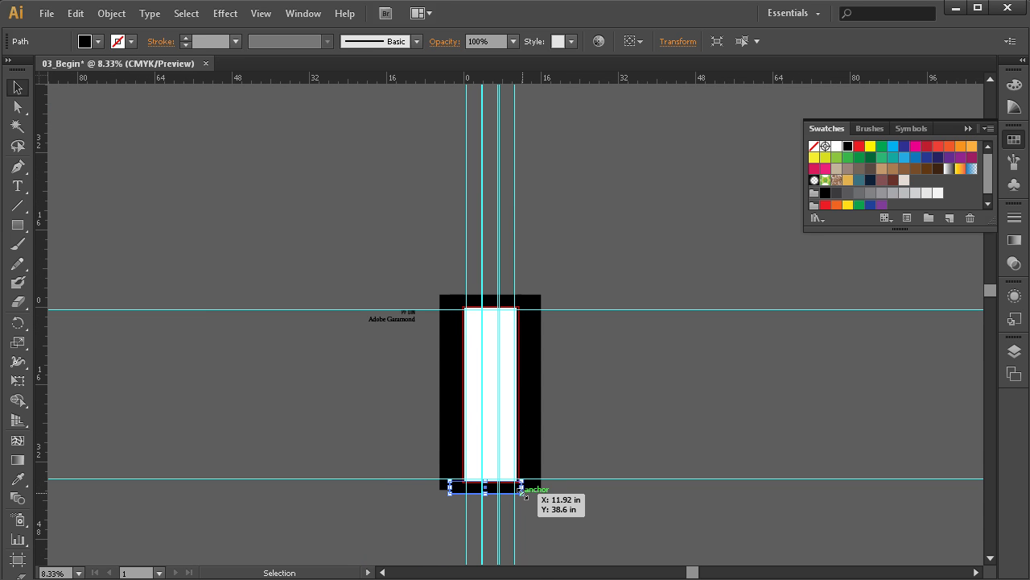
left_click_drag(522, 490, 541, 487)
left_click_drag(449, 489, 441, 488)
left_click(611, 501)
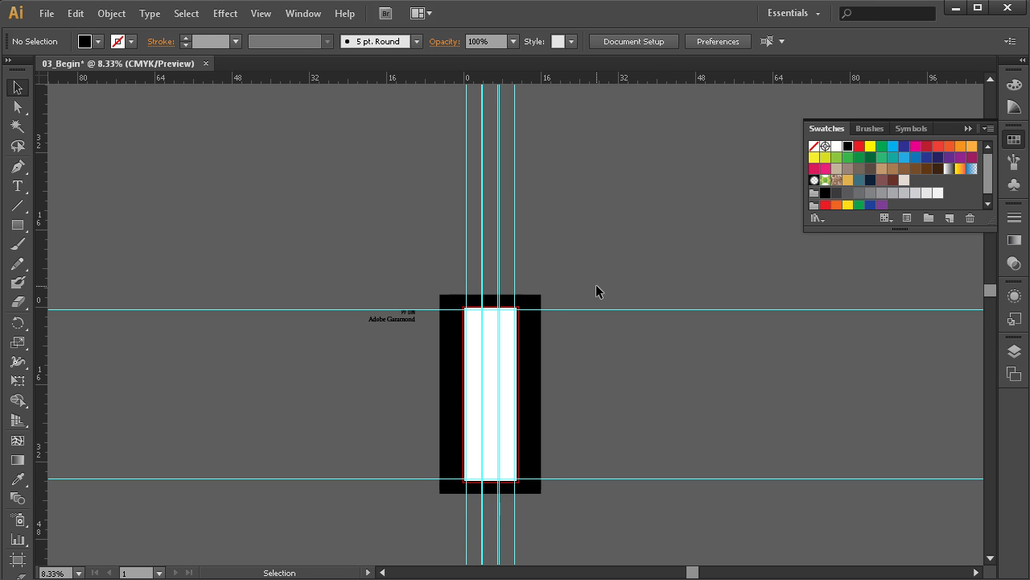
- Create a new layer above Guides and move the four black rectangle paths from Guides into it
left_click(1014, 351)
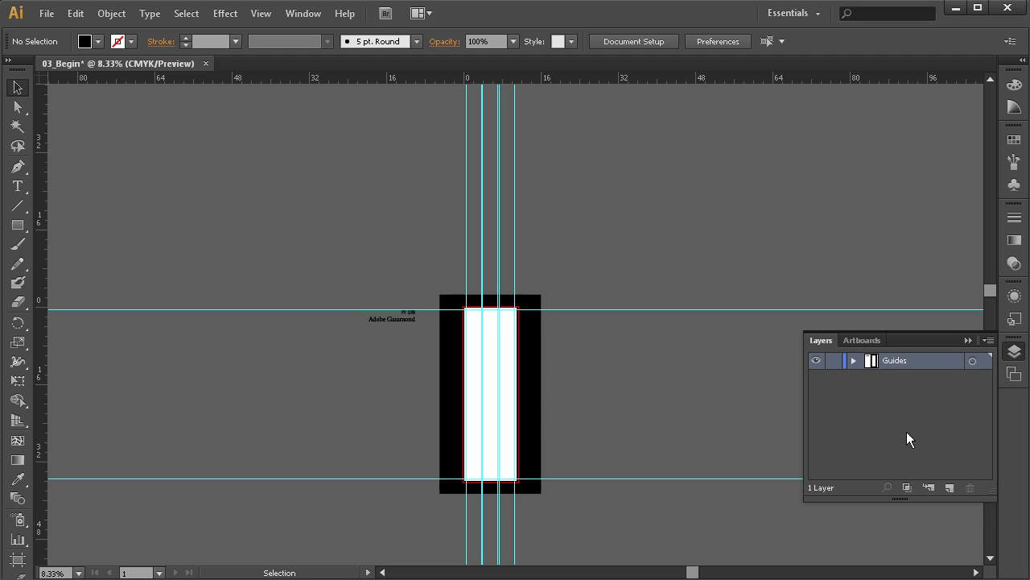
left_click(951, 488)
left_click(854, 378)
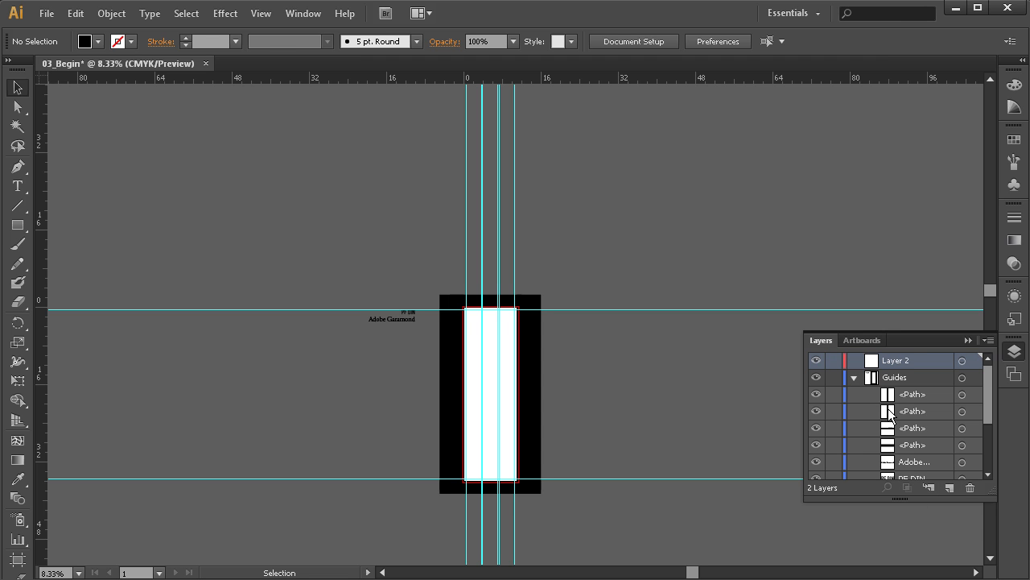
left_click(961, 394)
left_click(962, 411, "shift")
left_click(962, 428, "shift")
left_click(962, 446, "shift")
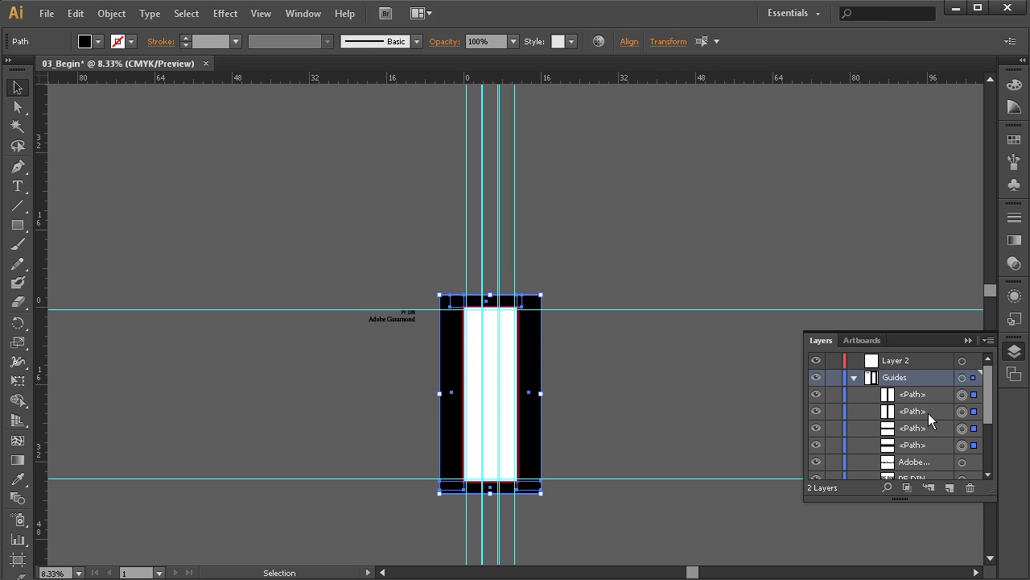
left_click(919, 395)
left_click(926, 445, "shift")
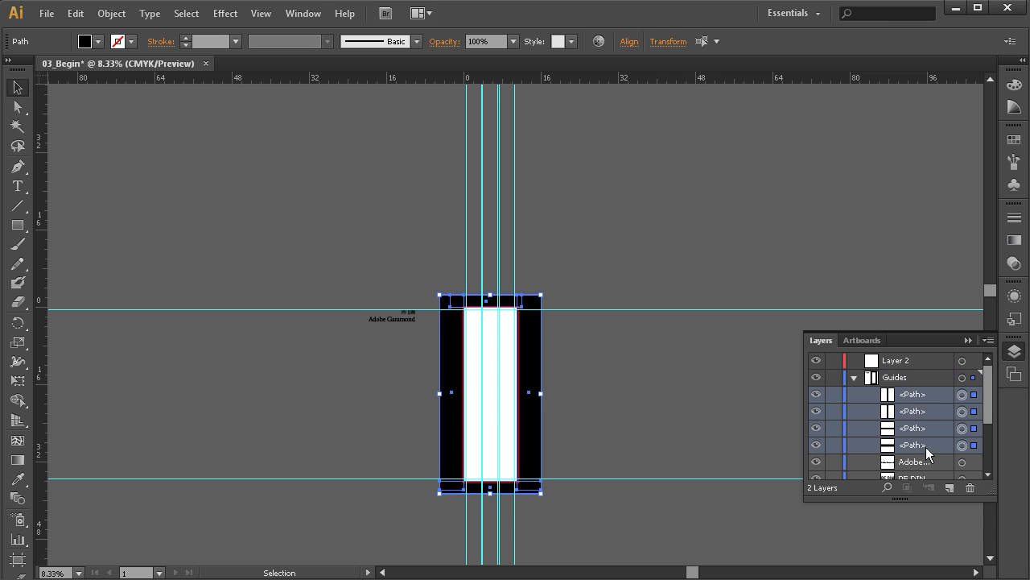
left_click_drag(920, 397, 900, 361)
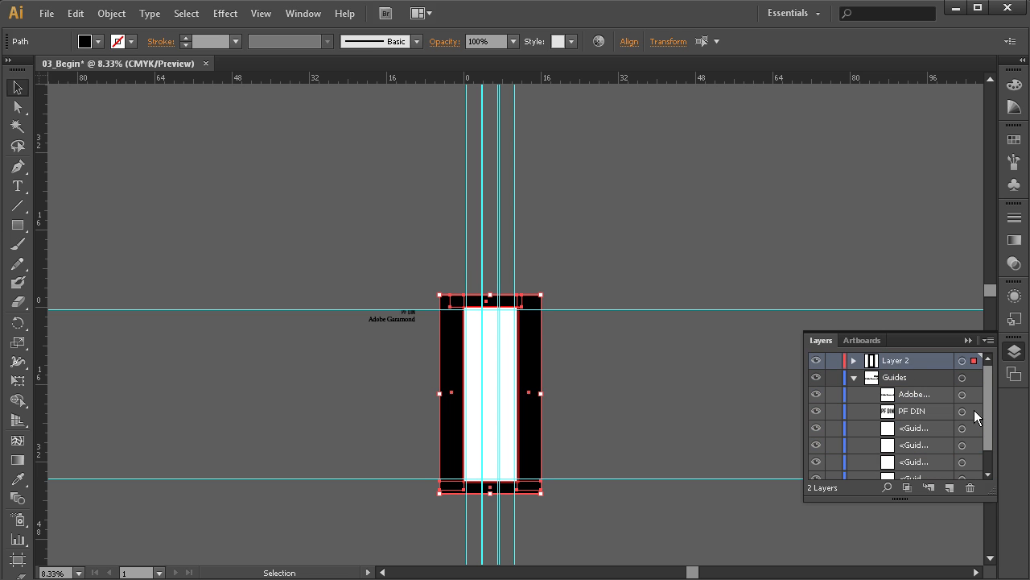
- Rename the layer holding the rectangles "outer border" and lock both it and the Guides layer
double_click(900, 362)
type("outer border")
key("Return")
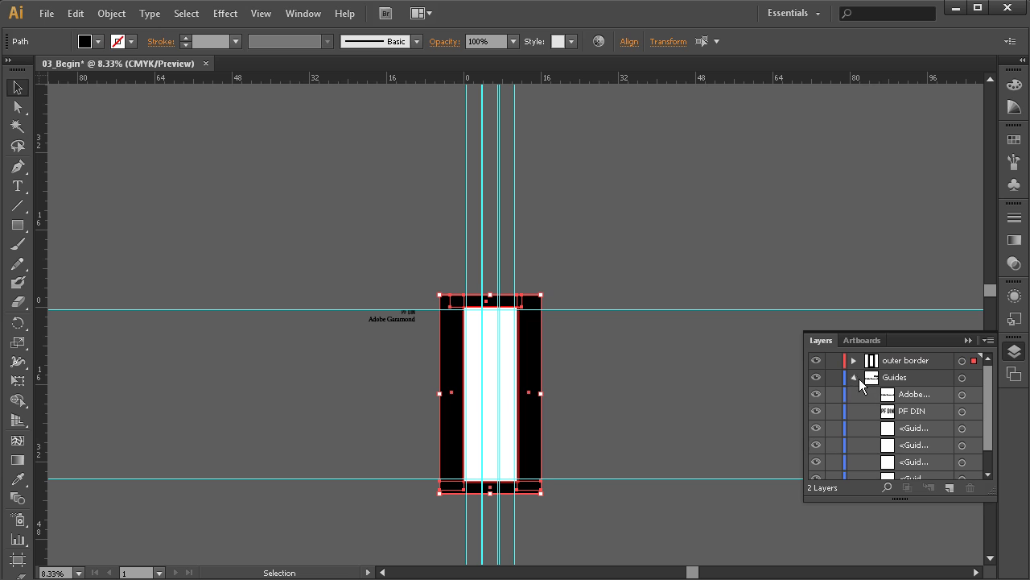
left_click(854, 378)
left_click(834, 360)
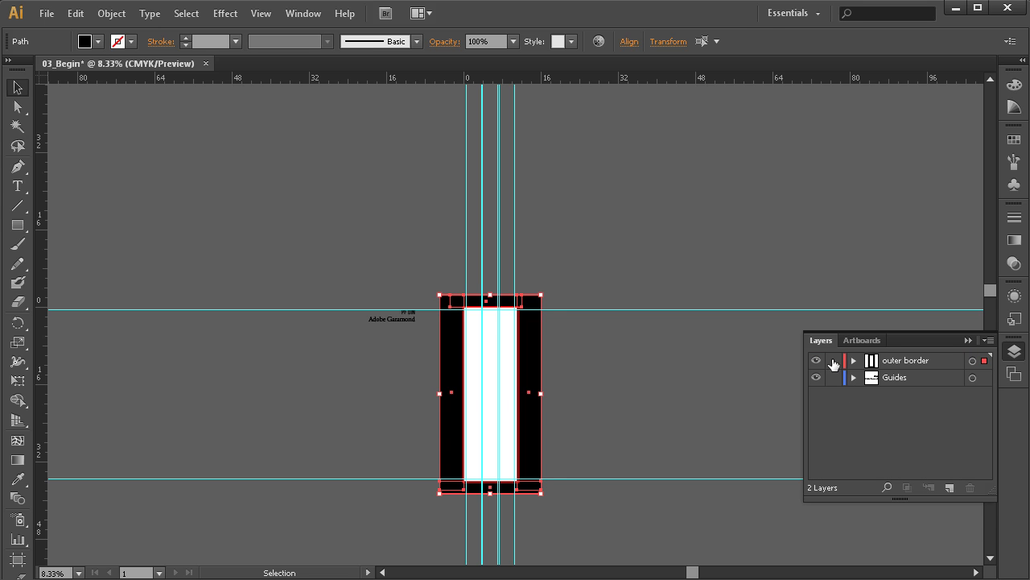
left_click(834, 376)
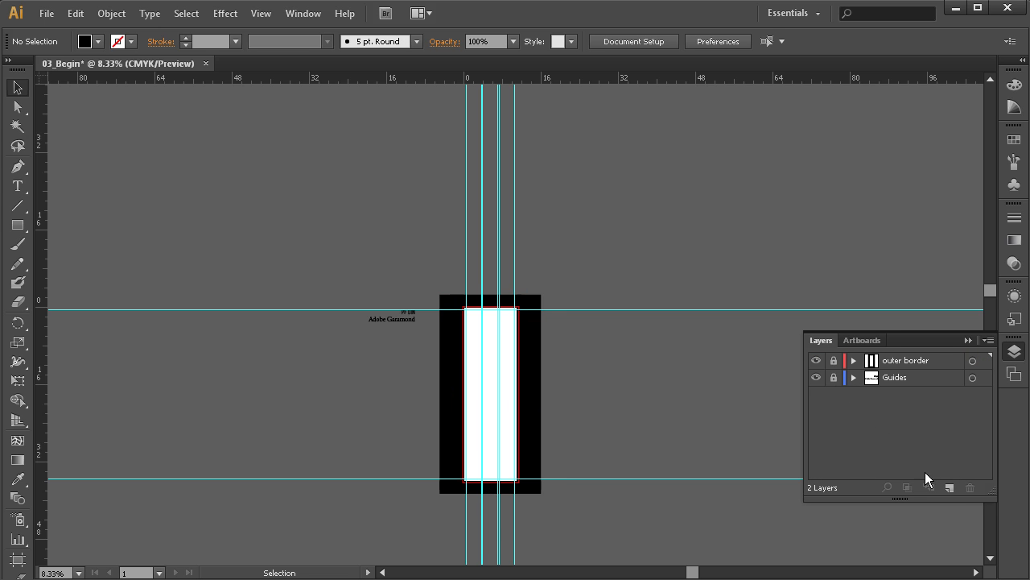
- Create another new layer and place it below the Guides layer
left_click(948, 488)
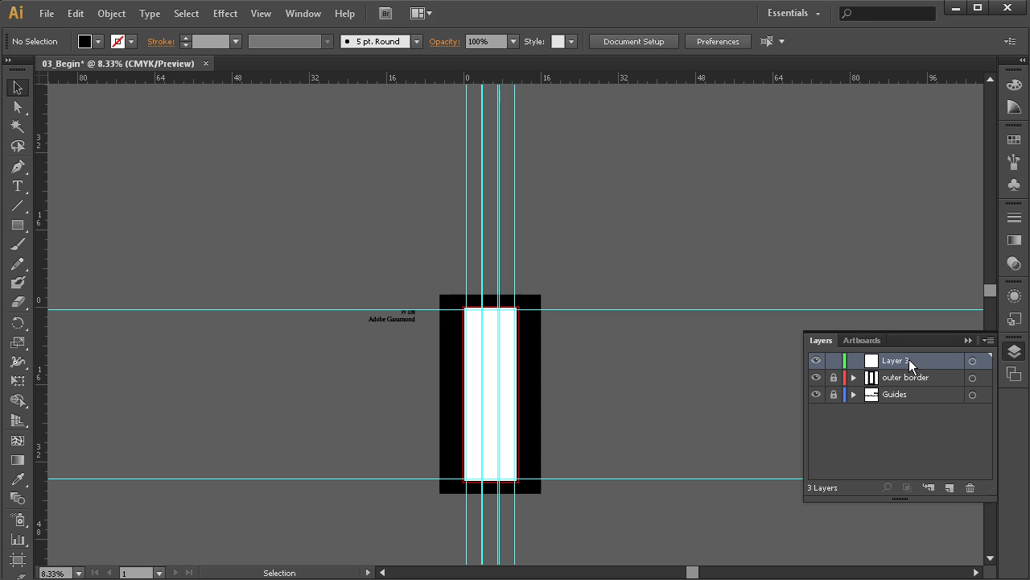
left_click_drag(885, 361, 872, 402)
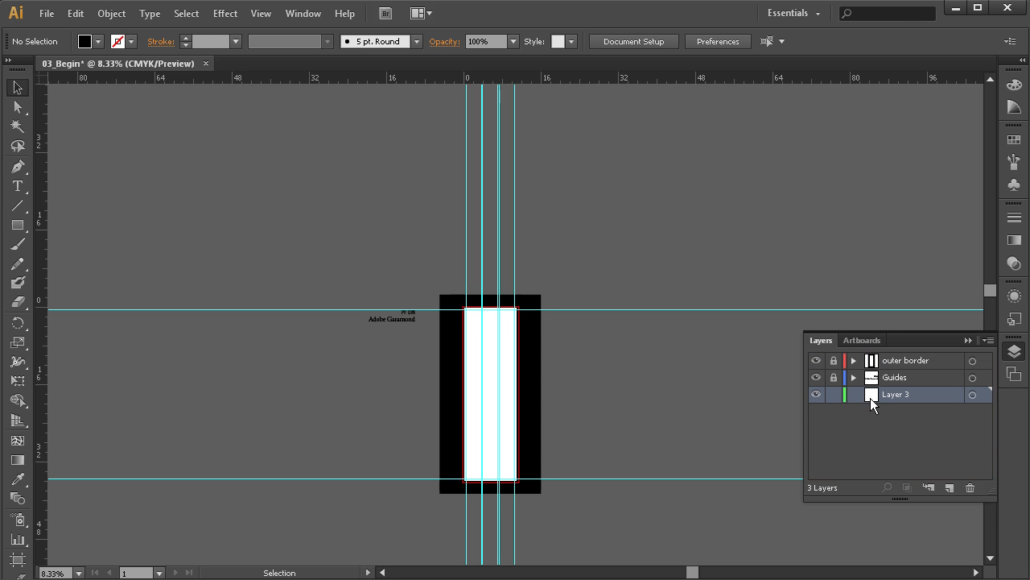